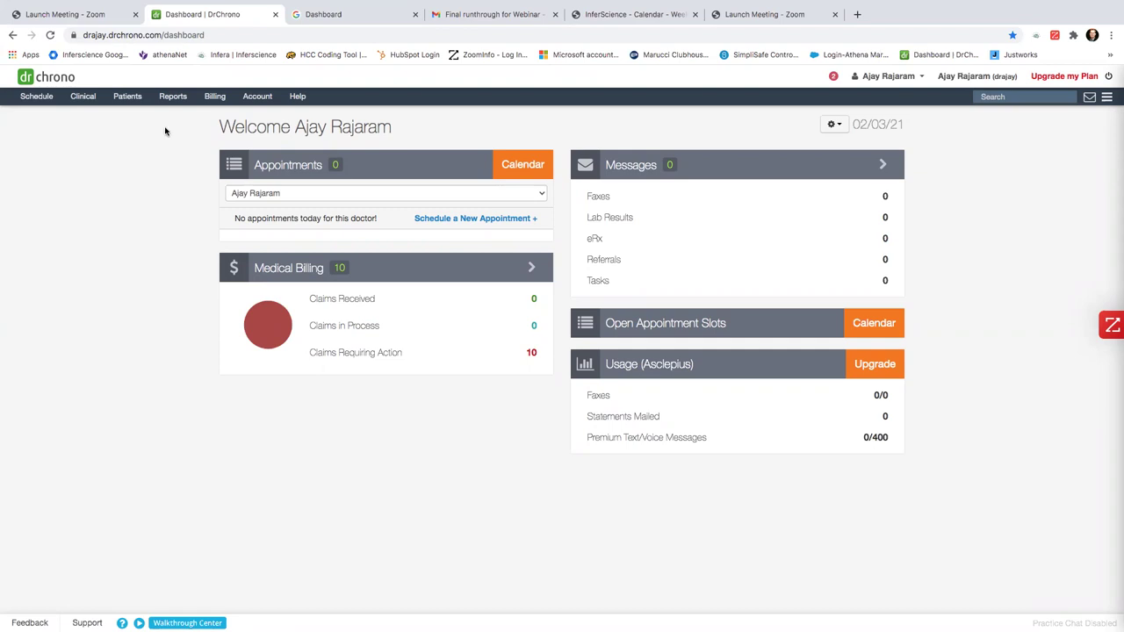
Open the patient list and bring up the chart of the fifth patient listed
mouse_move(134, 103)
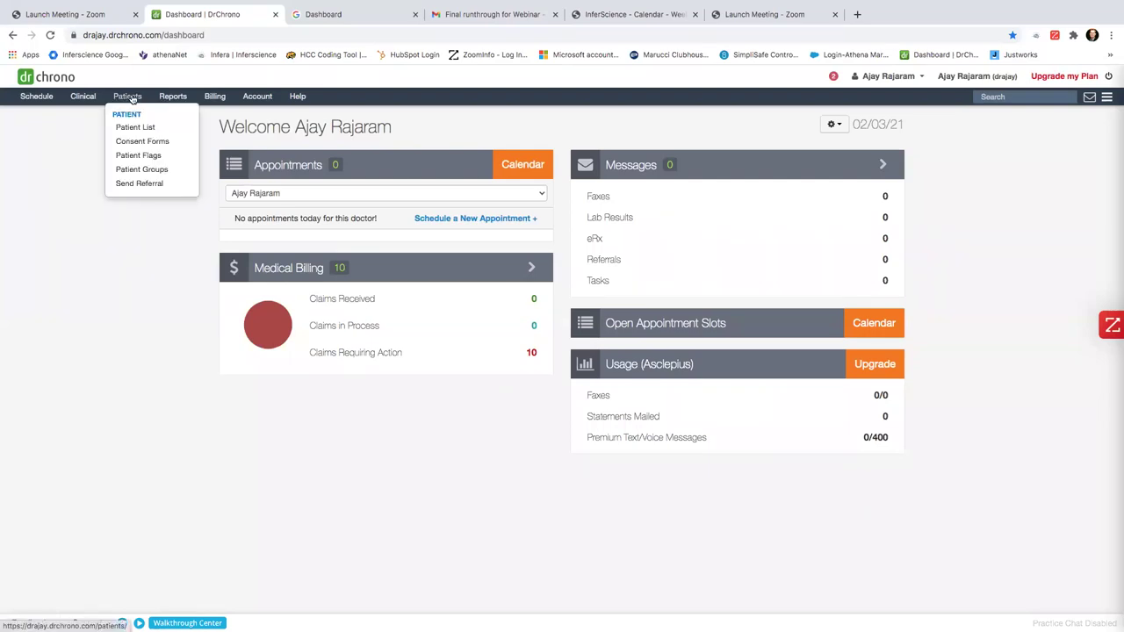
left_click(133, 128)
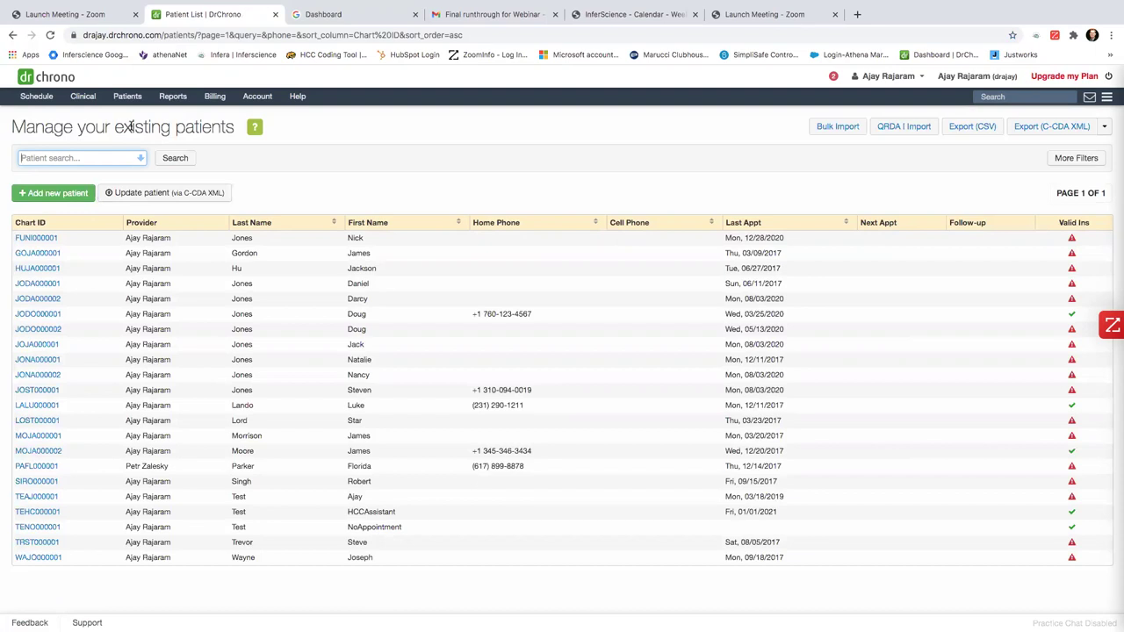
mouse_move(129, 98)
left_click(49, 300)
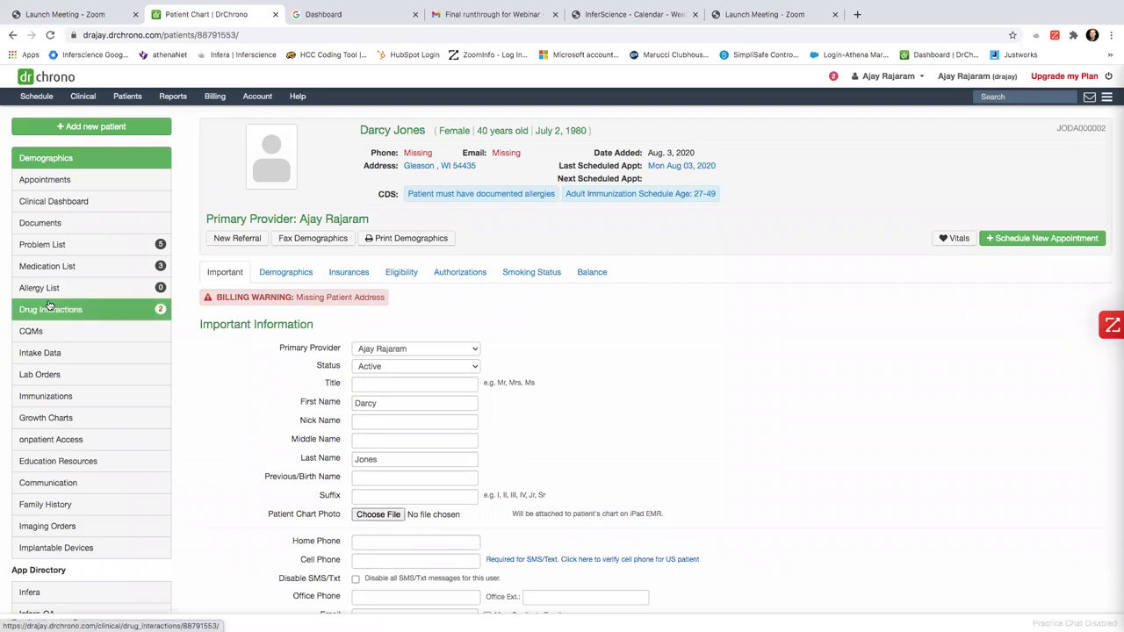
Look through the patient's demographics page and the chart sections down to the App Directory entries
scroll(57, 307, "down", 5)
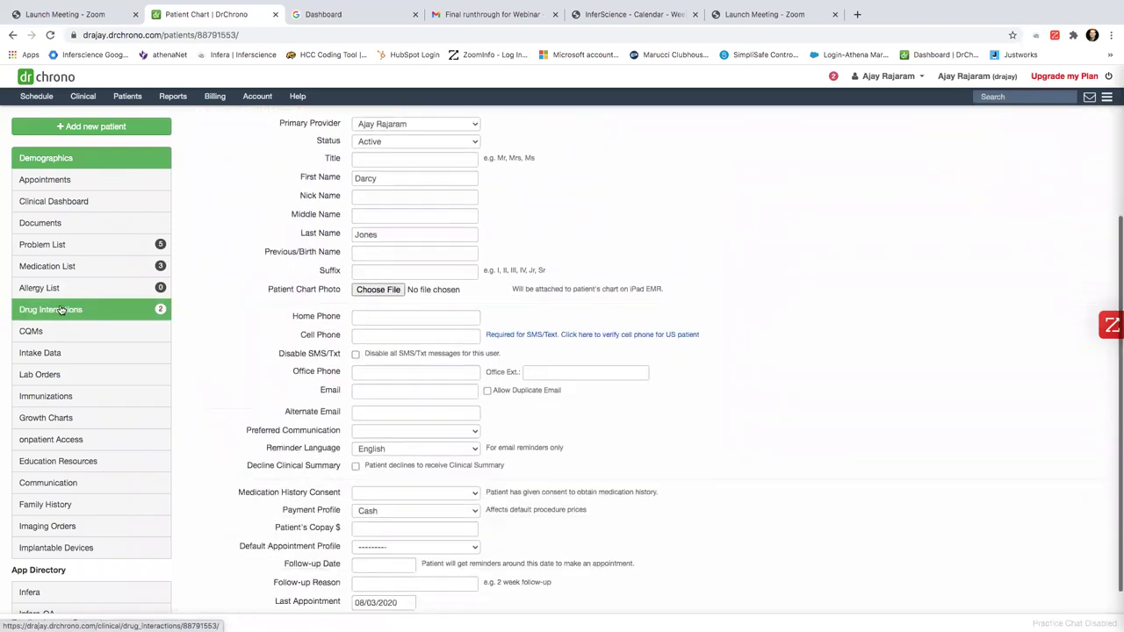
scroll(59, 309, "down", 2)
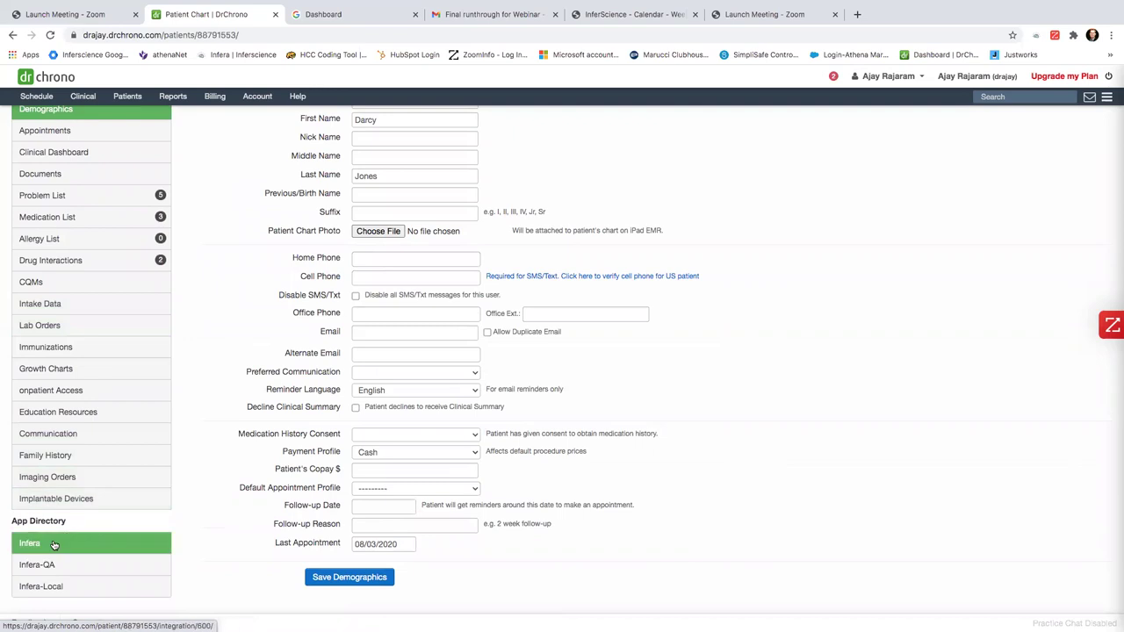
scroll(94, 460, "up", 2)
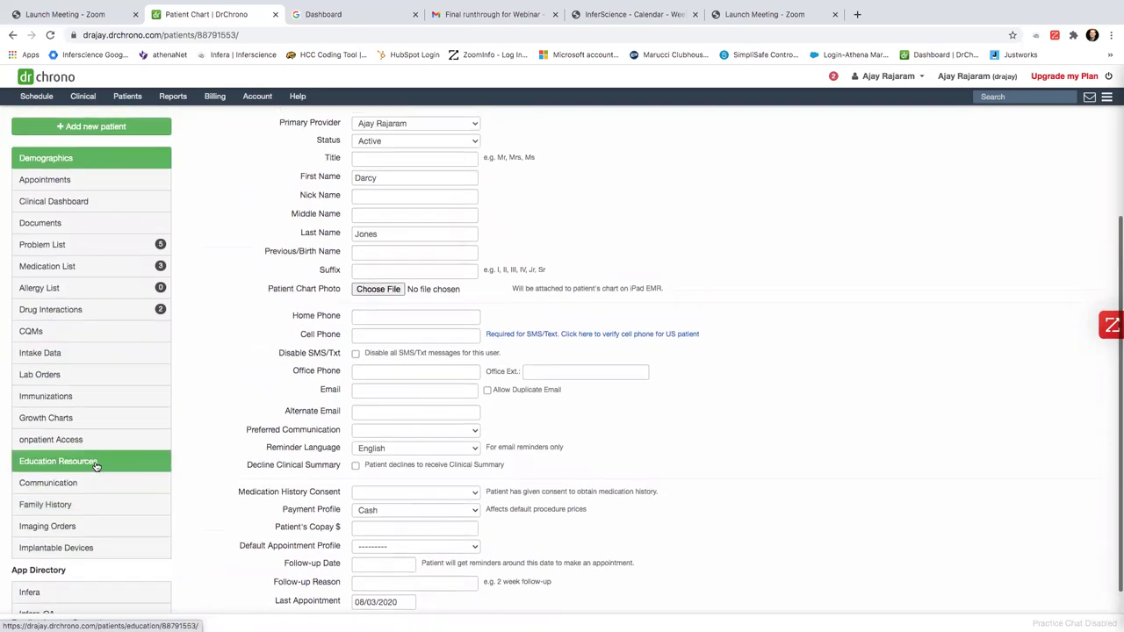
scroll(95, 466, "up", 1)
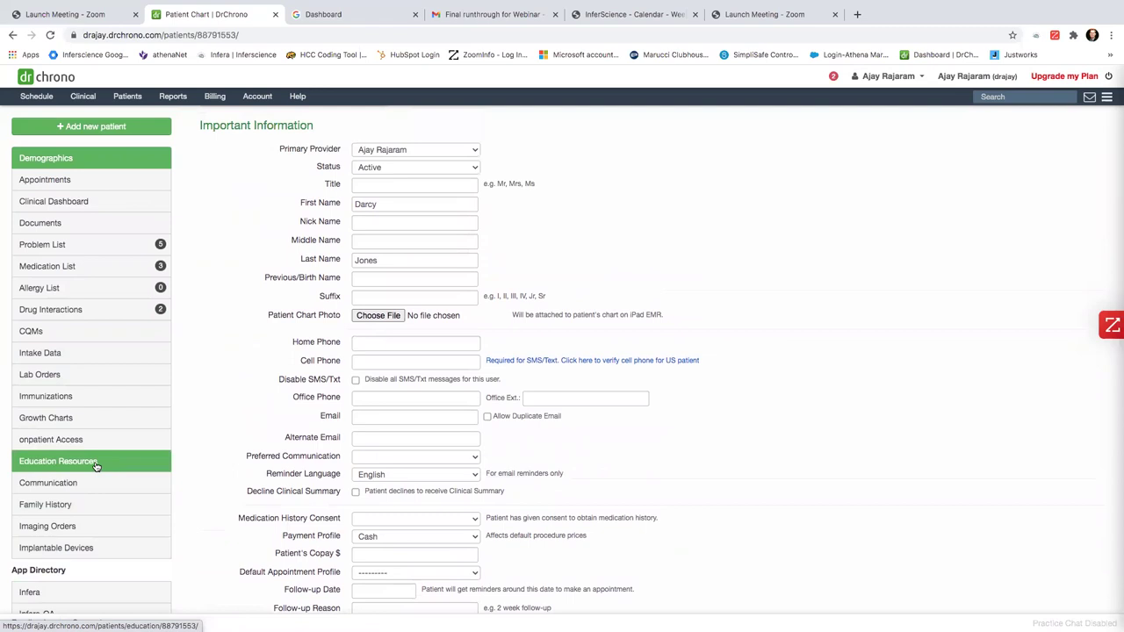
scroll(95, 466, "up", 3)
scroll(96, 465, "down", 5)
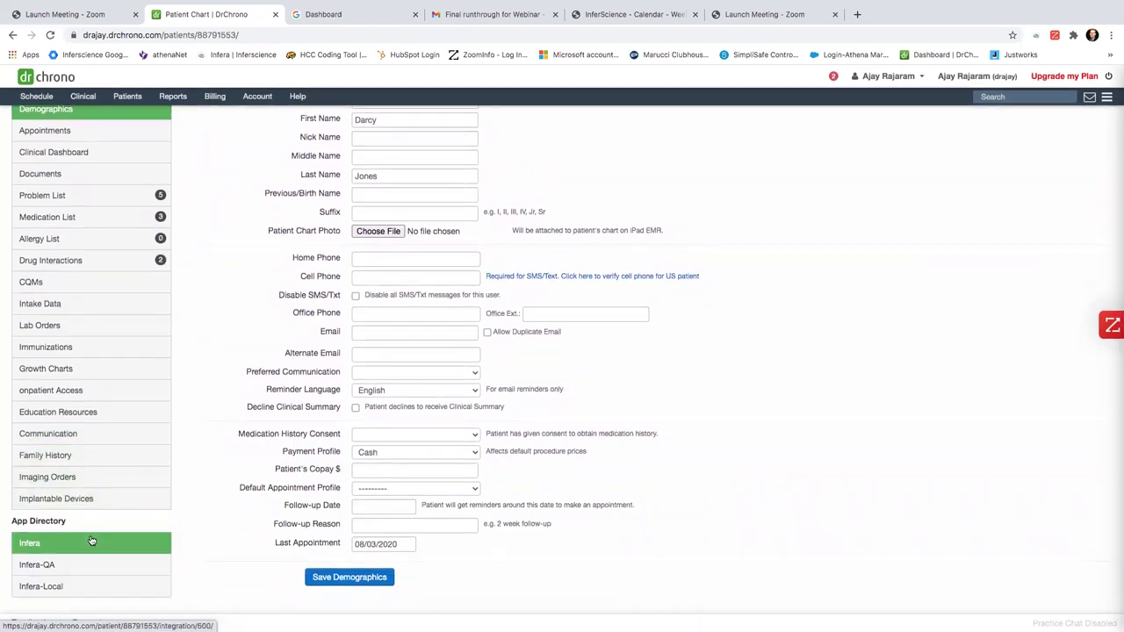
scroll(209, 482, "up", 5)
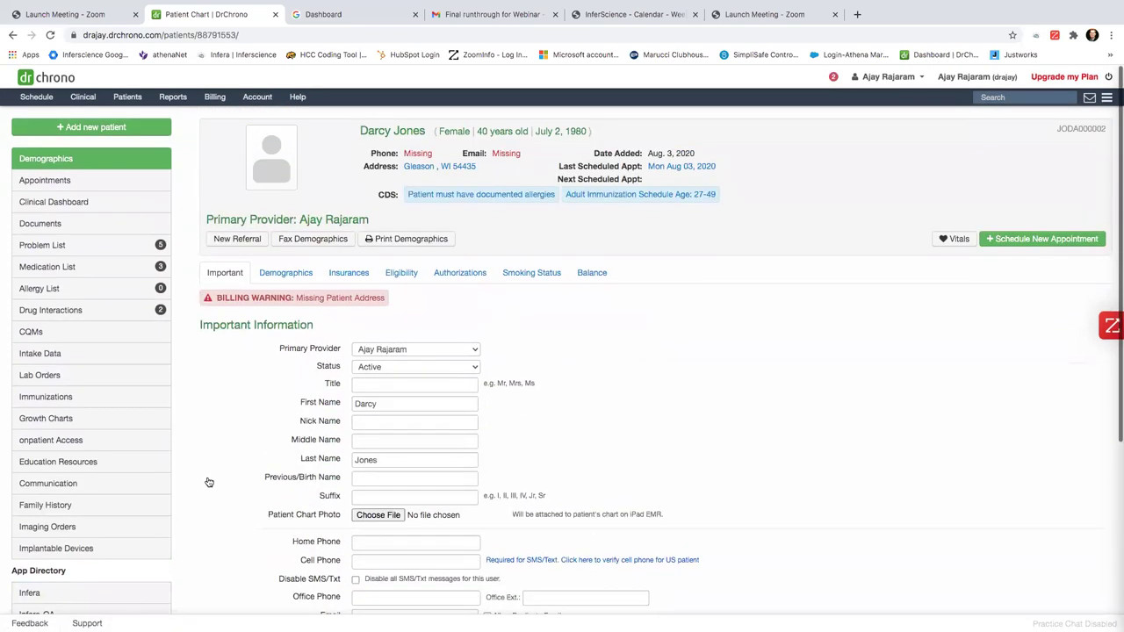
Review the patient's Problem List and the active medication orders in the Medication List
left_click(50, 248)
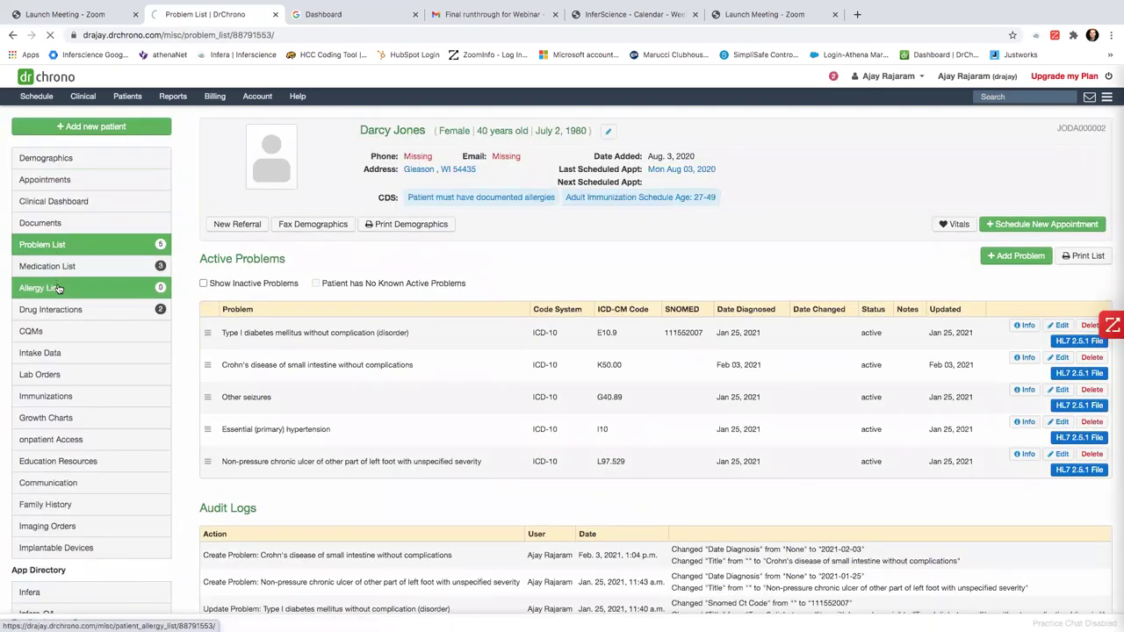
scroll(50, 369, "down", 2)
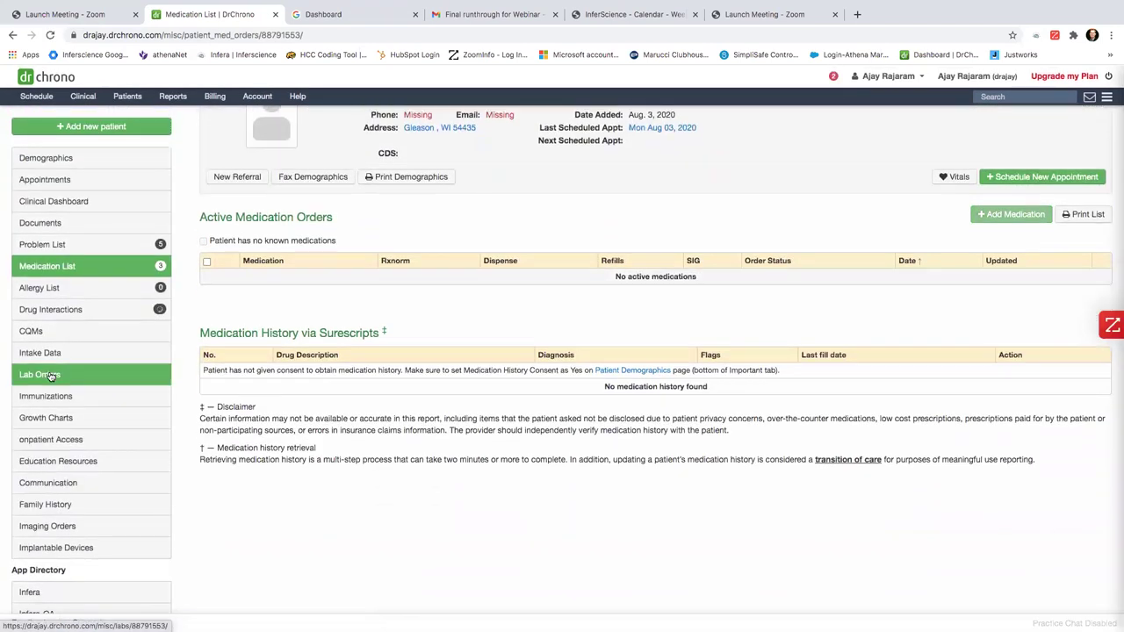
scroll(50, 378, "down", 1)
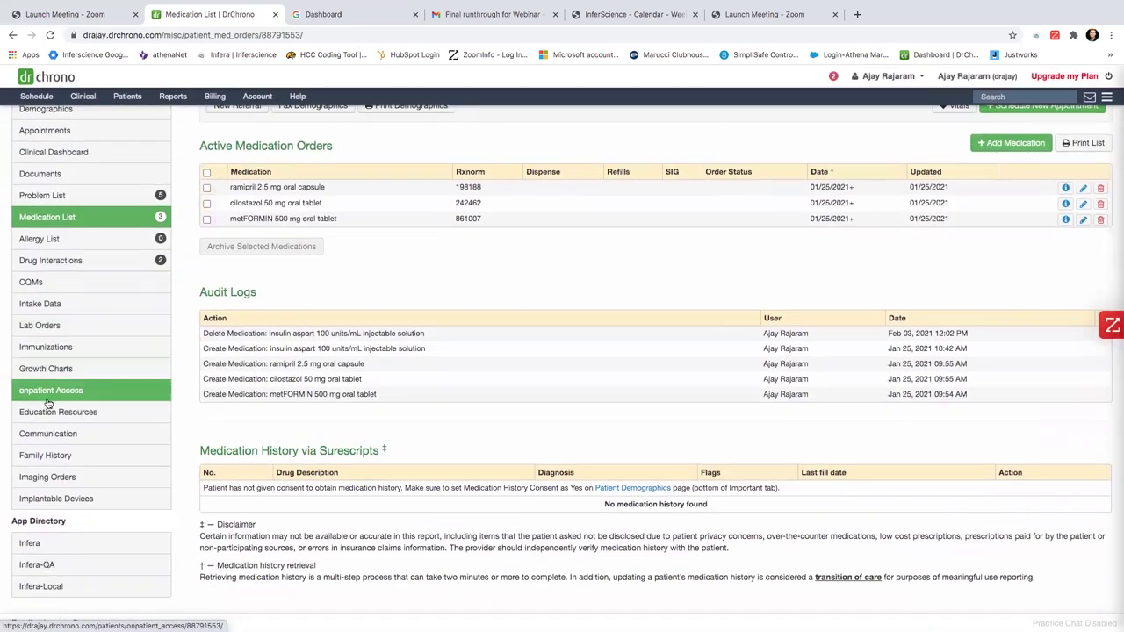
Launch the Infera app for this patient and run the analysis on the Mon, Aug 3, 2020 4:35 PM appointment
left_click(46, 545)
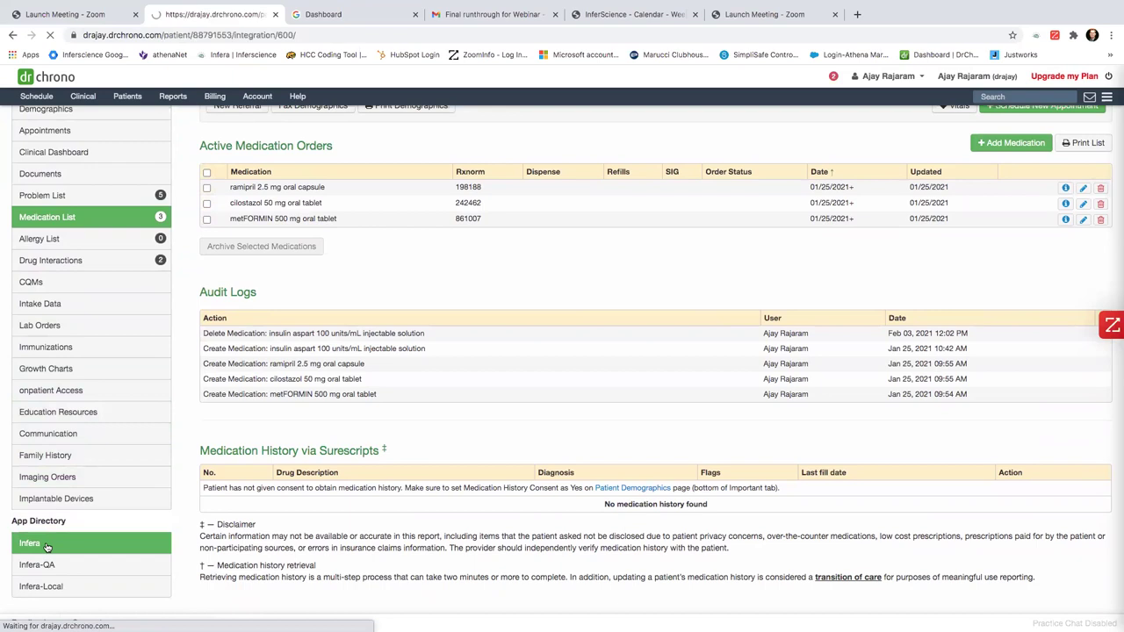
scroll(44, 544, "down", 1)
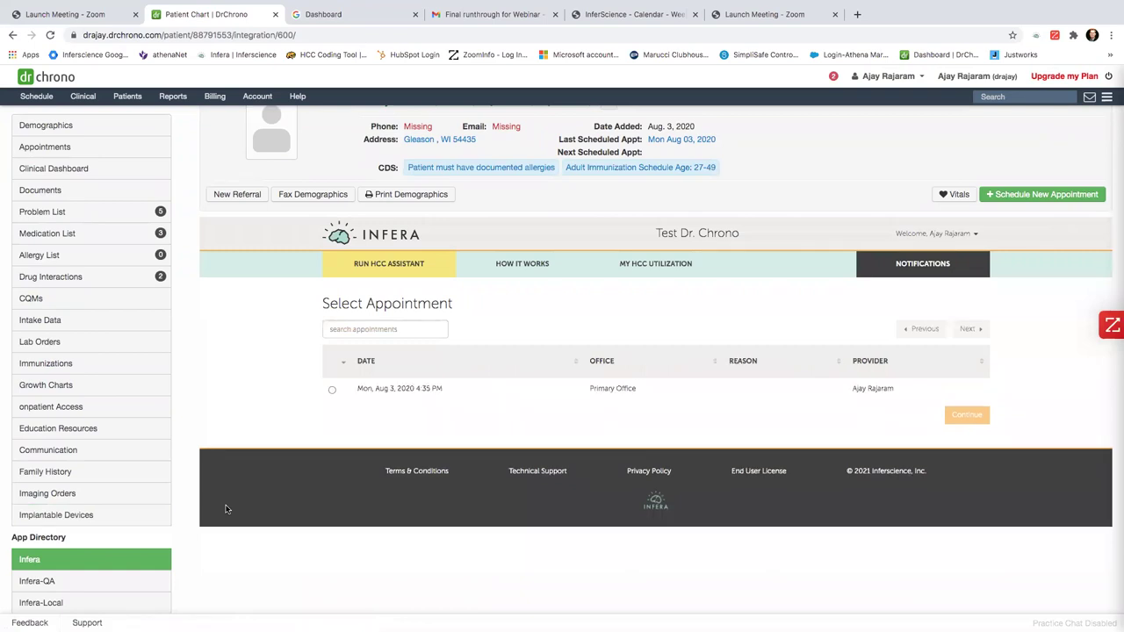
left_click(332, 391)
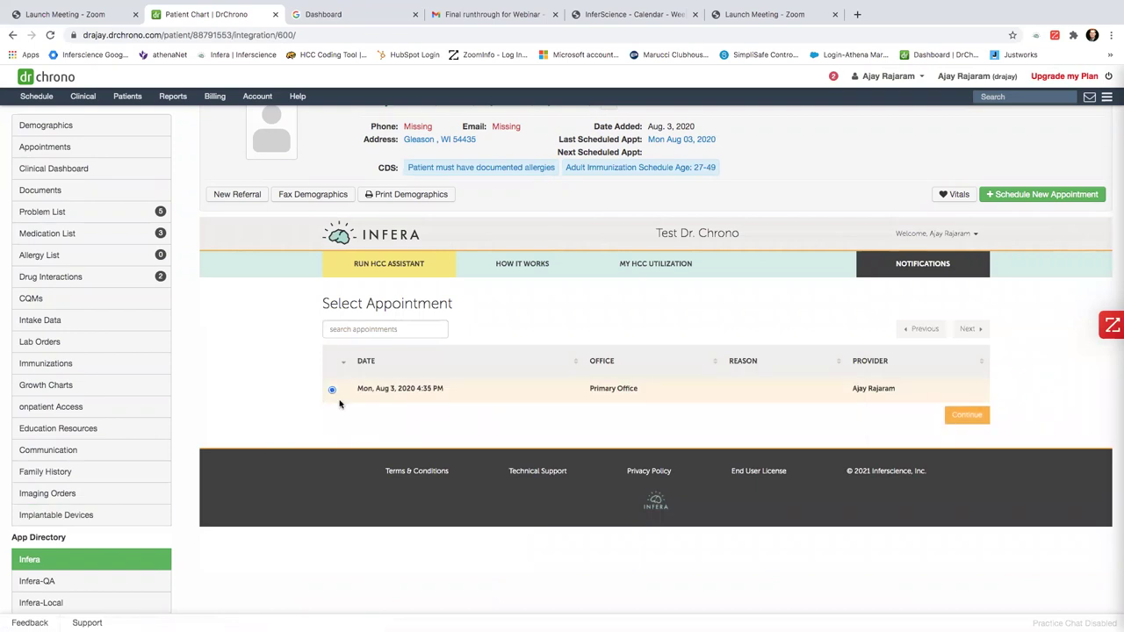
left_click(971, 417)
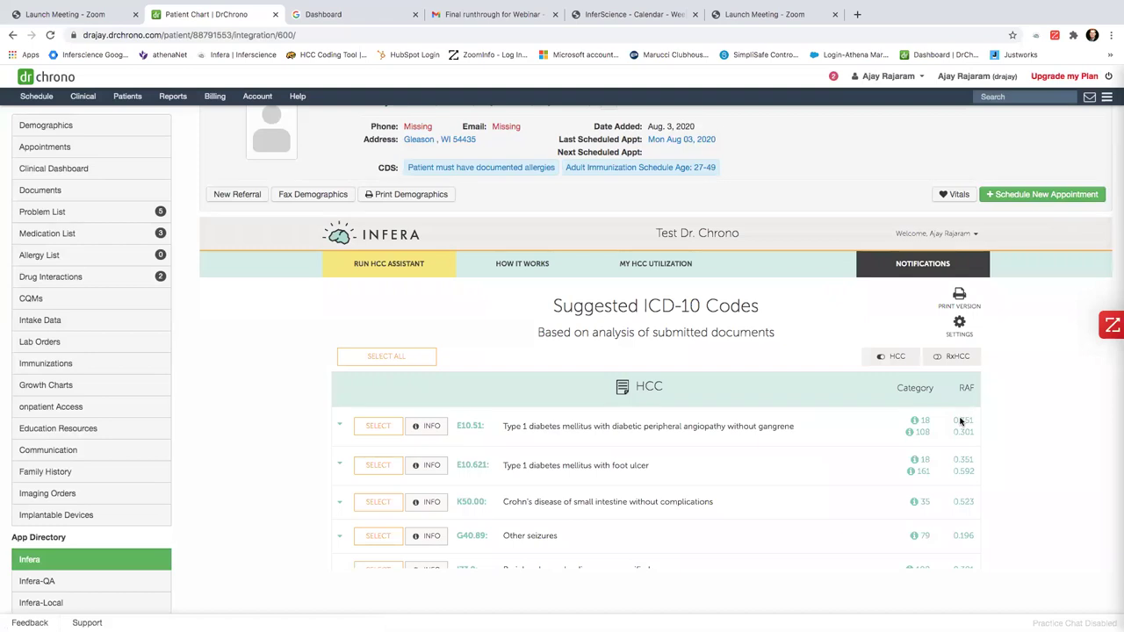
Review the suggested ICD-10 codes with their HCC categories and RAF values, focusing on E10.51
scroll(798, 454, "down", 1)
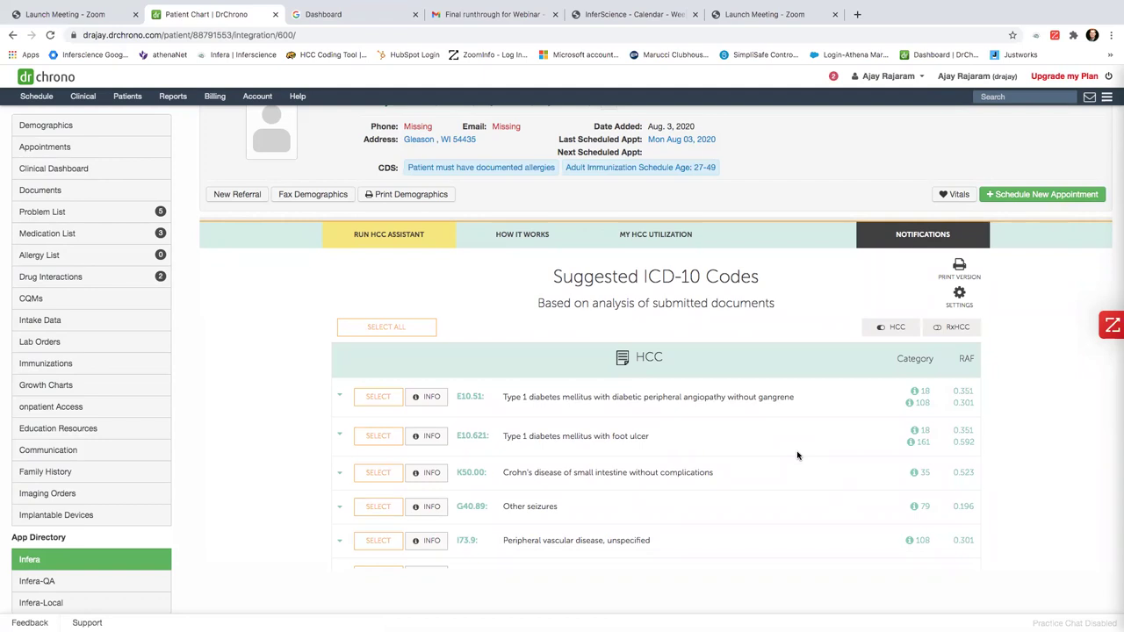
scroll(797, 454, "down", 2)
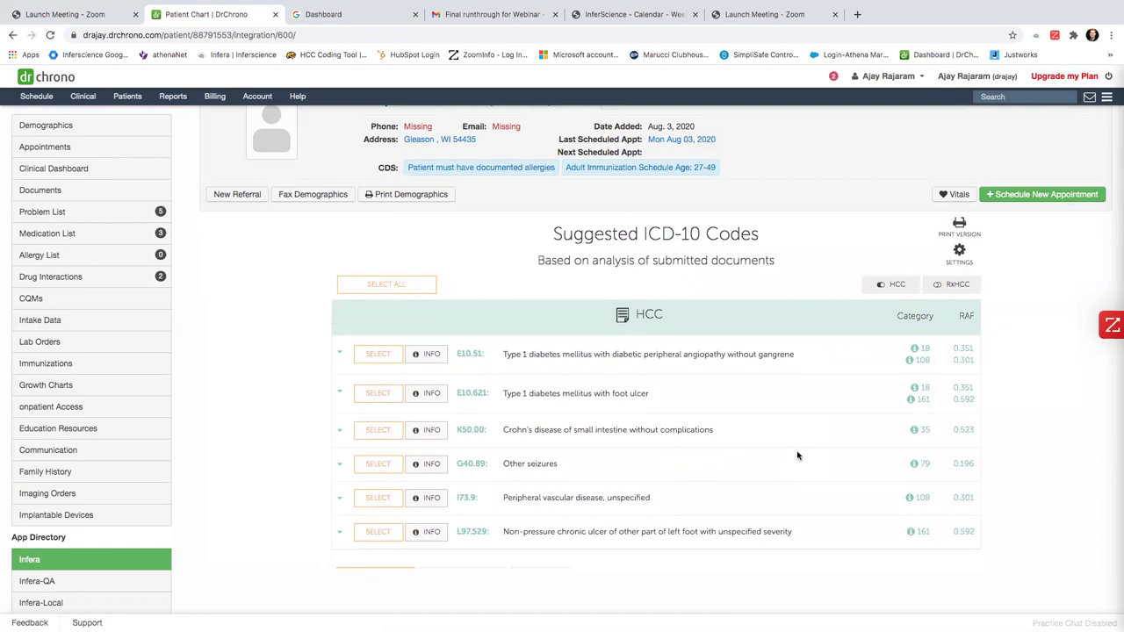
scroll(797, 455, "down", 2)
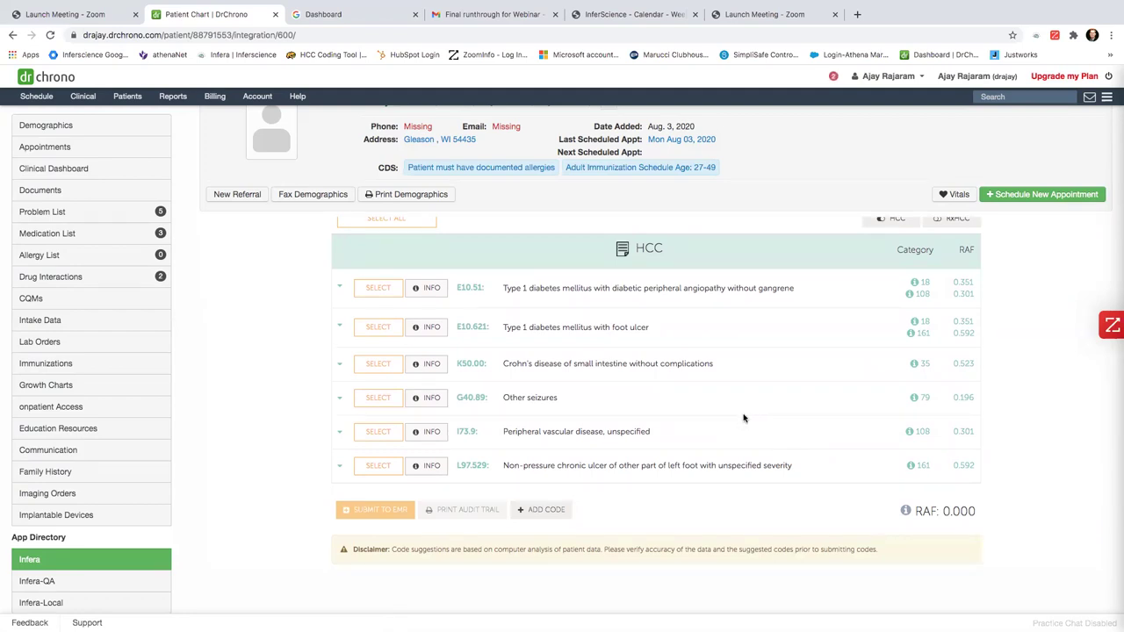
left_click_drag(453, 287, 486, 288)
triple_click(504, 295)
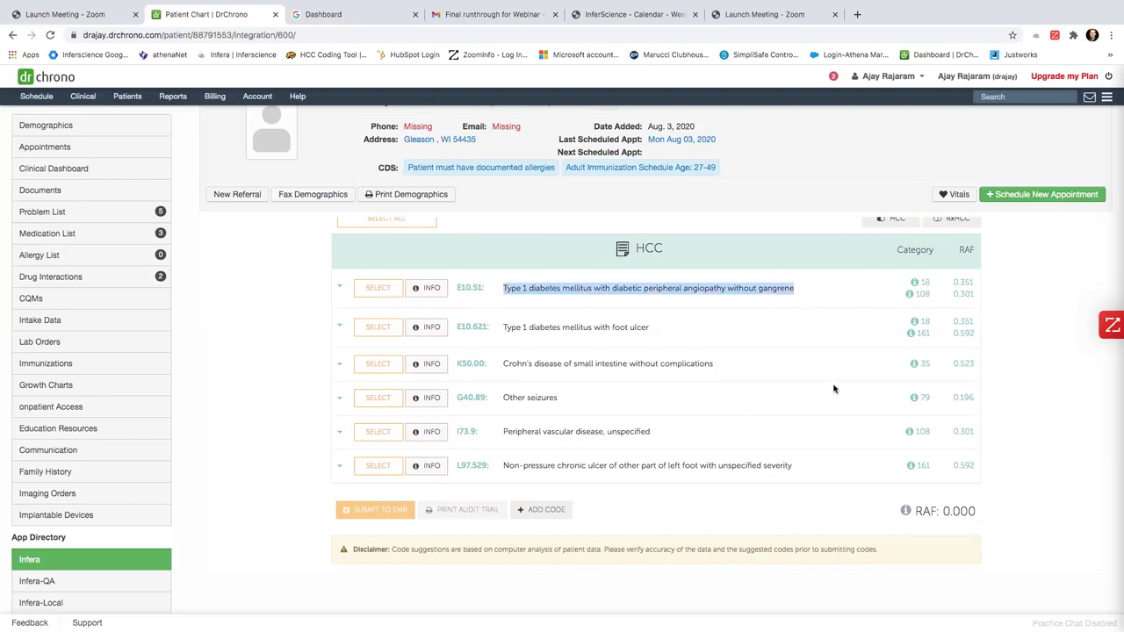
left_click(728, 339)
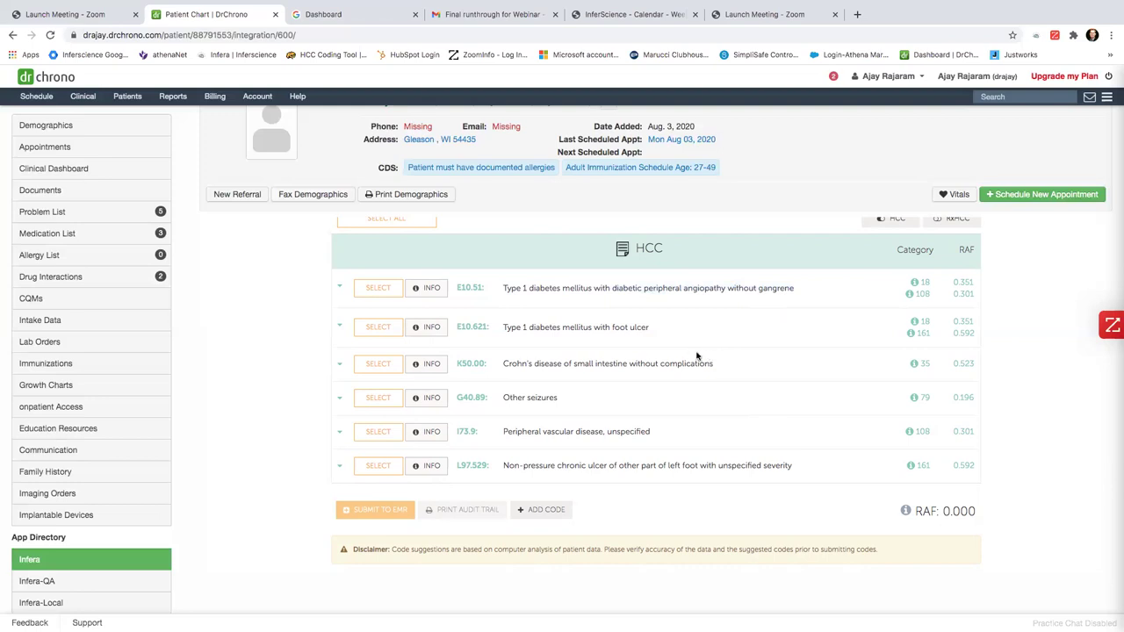
scroll(697, 358, "up", 1)
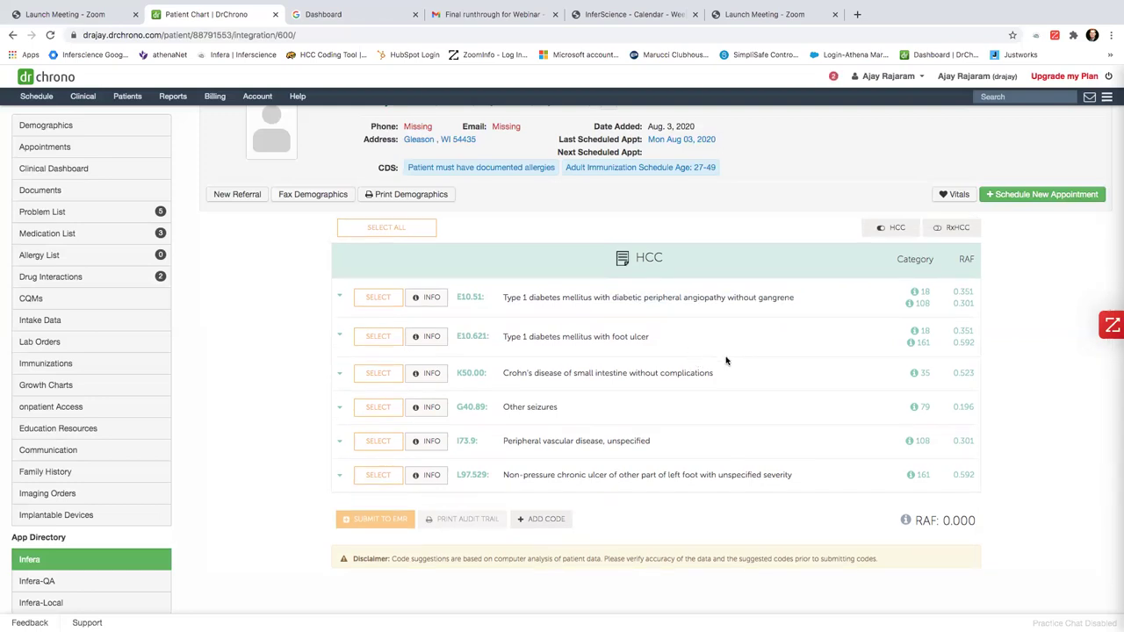
Open the additional information for code E10.51 and examine its Diabetes type I and Cilostazol data sources
left_click(428, 299)
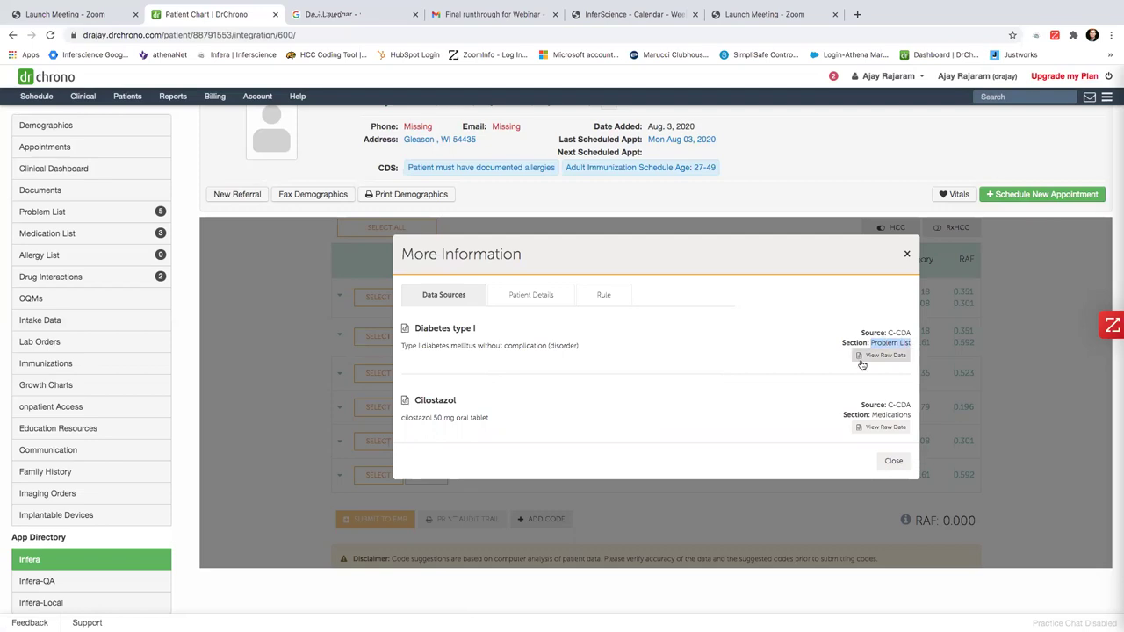
left_click_drag(403, 345, 447, 348)
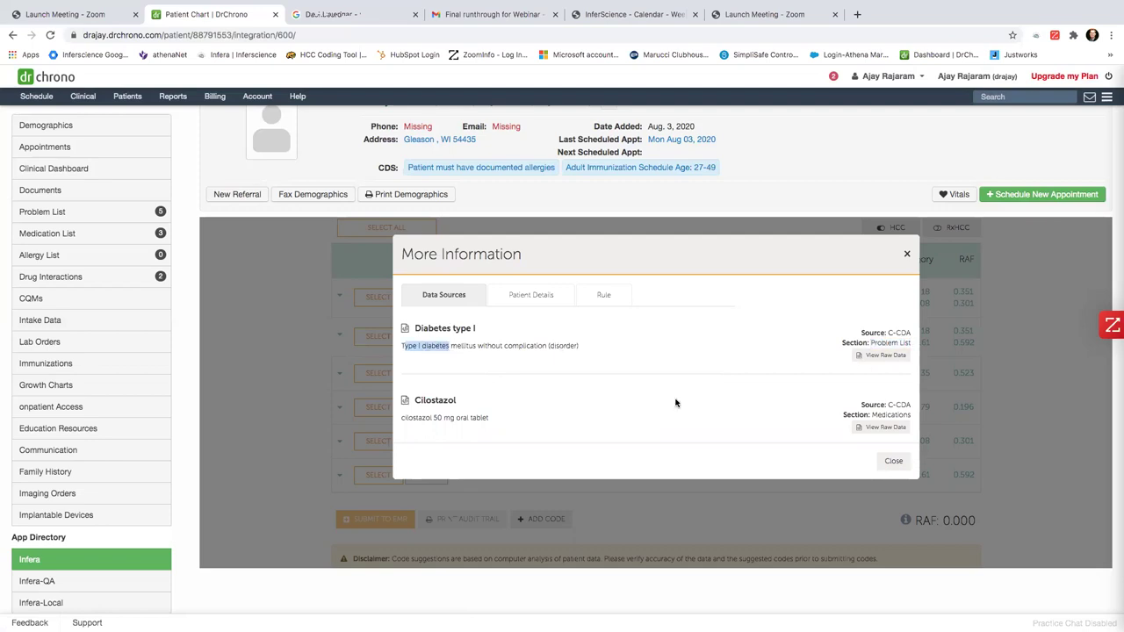
left_click_drag(872, 414, 917, 418)
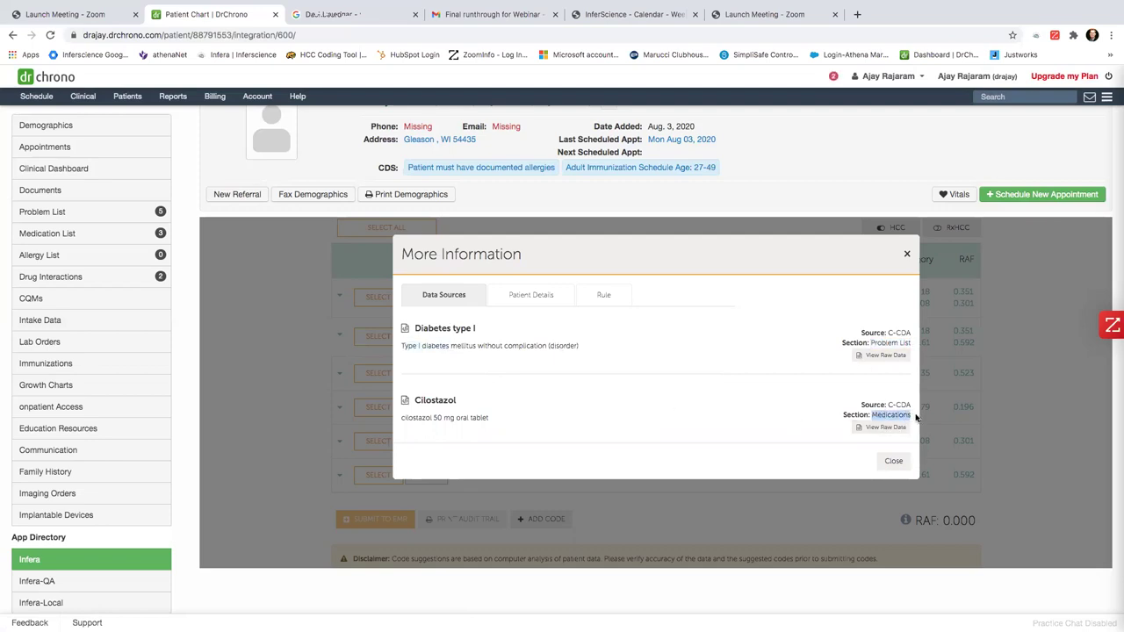
left_click_drag(405, 417, 532, 429)
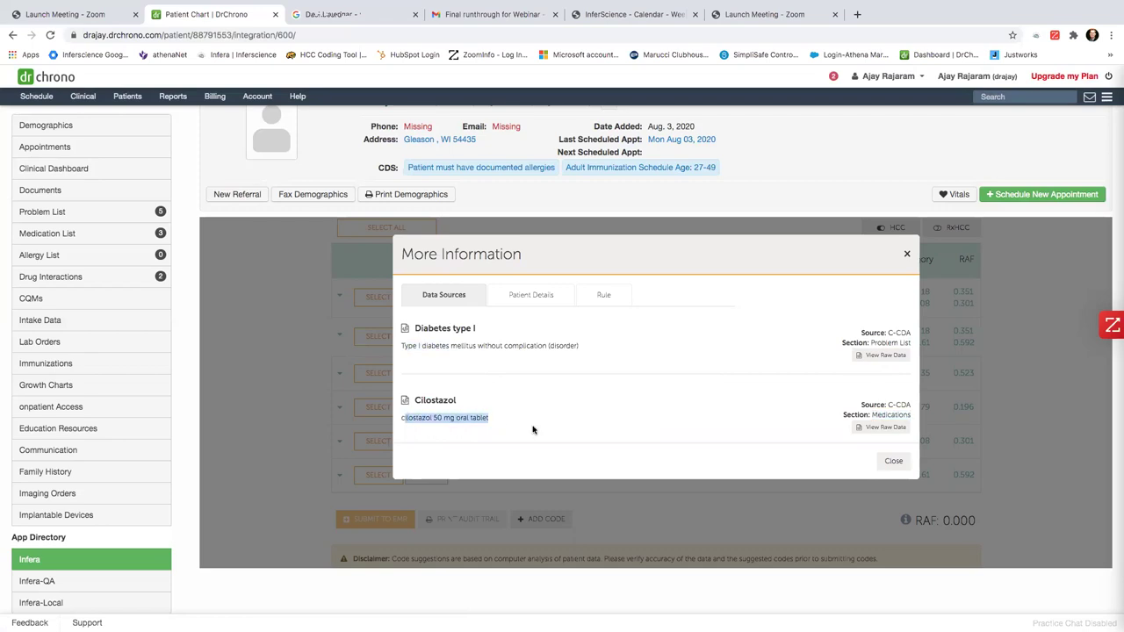
Examine the patient details behind E10.51, from medical history and problems to the Cilostazol dosage
left_click(530, 299)
scroll(584, 375, "down", 2)
scroll(584, 375, "down", 1)
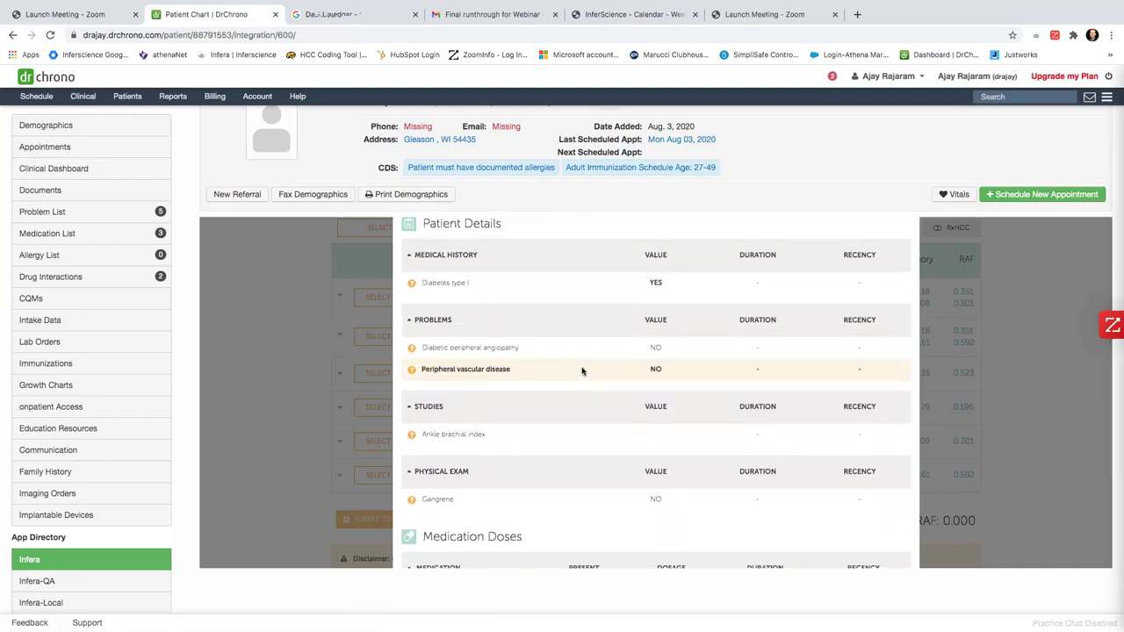
scroll(582, 371, "down", 2)
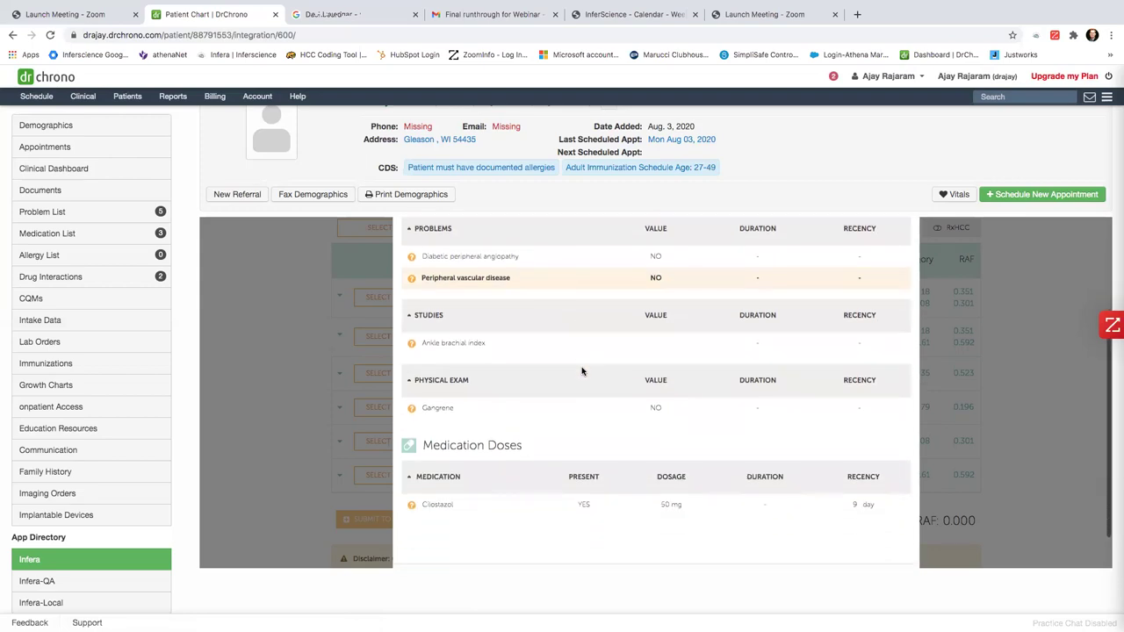
left_click_drag(659, 506, 685, 507)
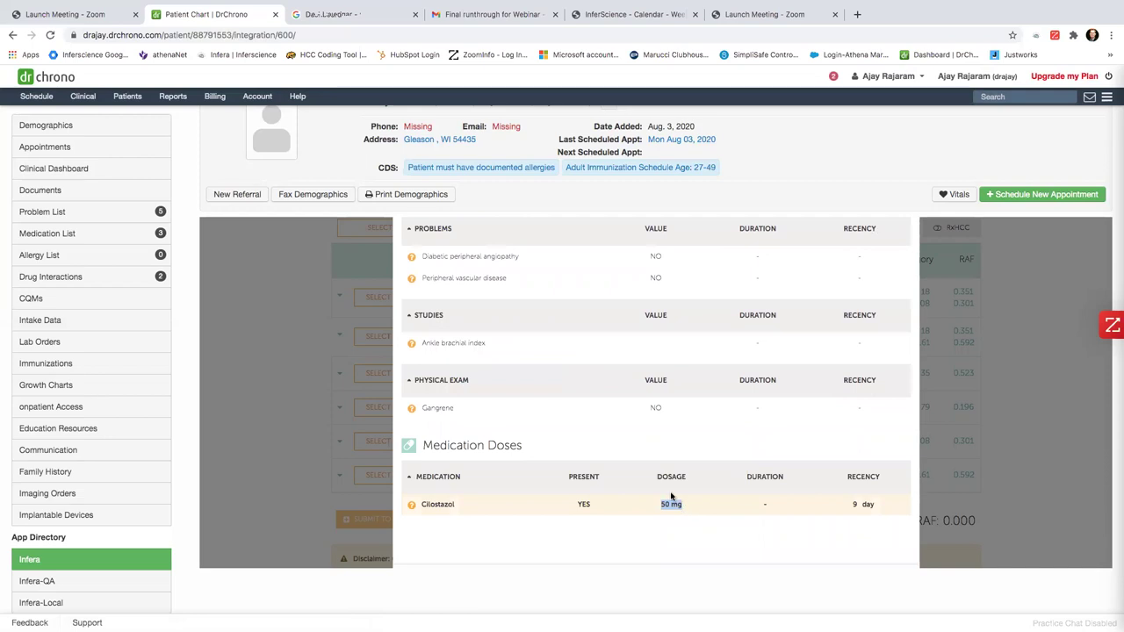
scroll(652, 476, "up", 2)
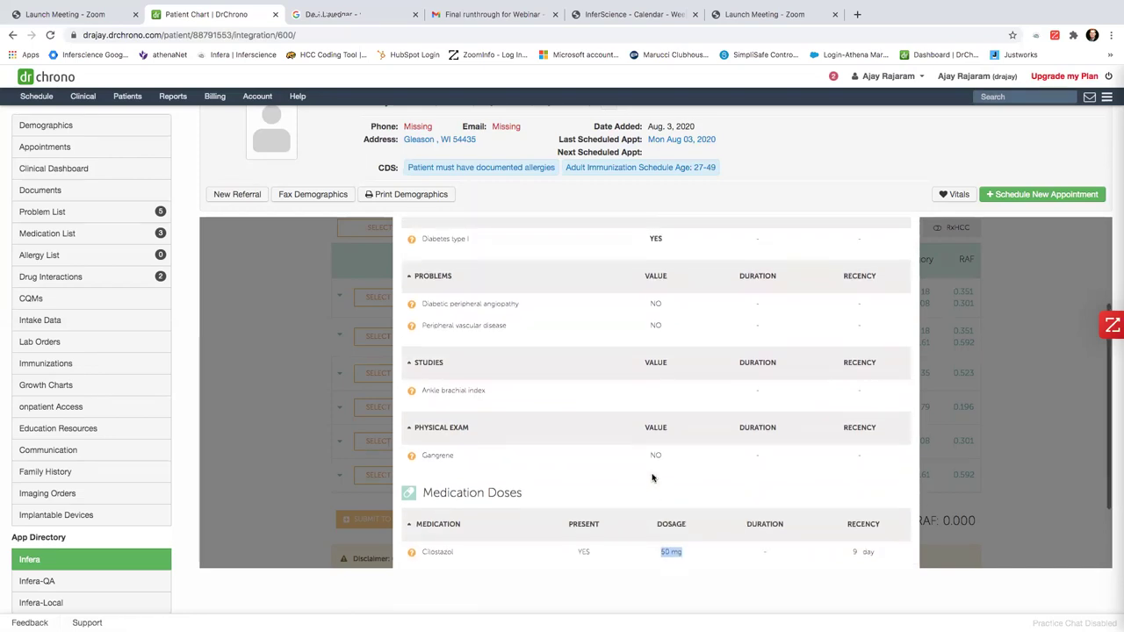
scroll(651, 476, "up", 2)
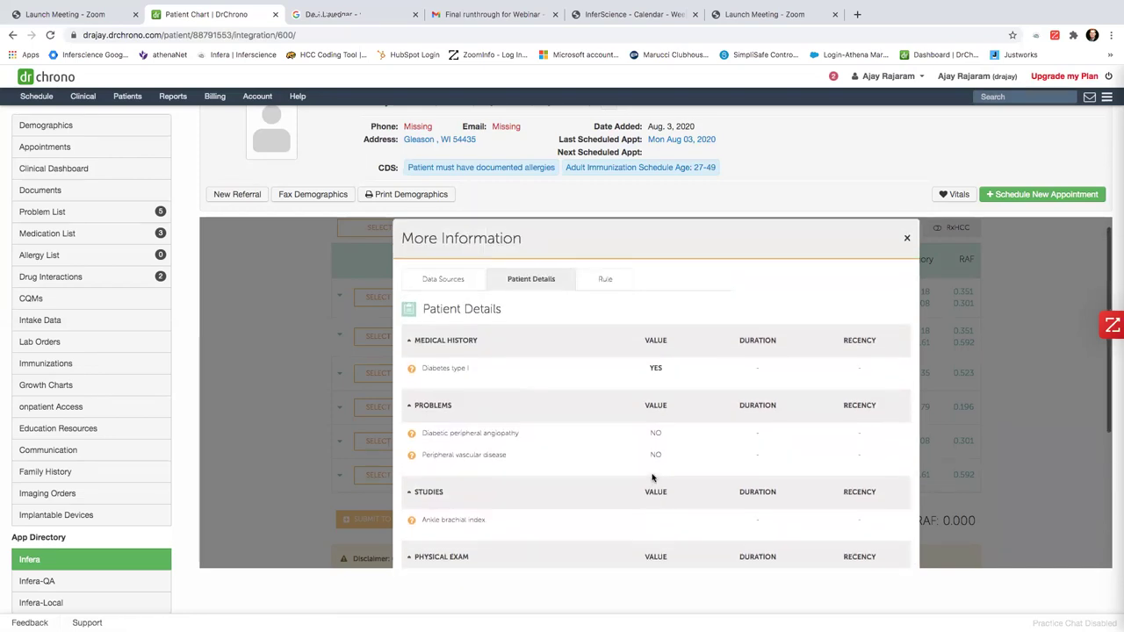
Examine the rule logic for E10.51, checking its Diabetes type I and Gangrene conditions
left_click(597, 281)
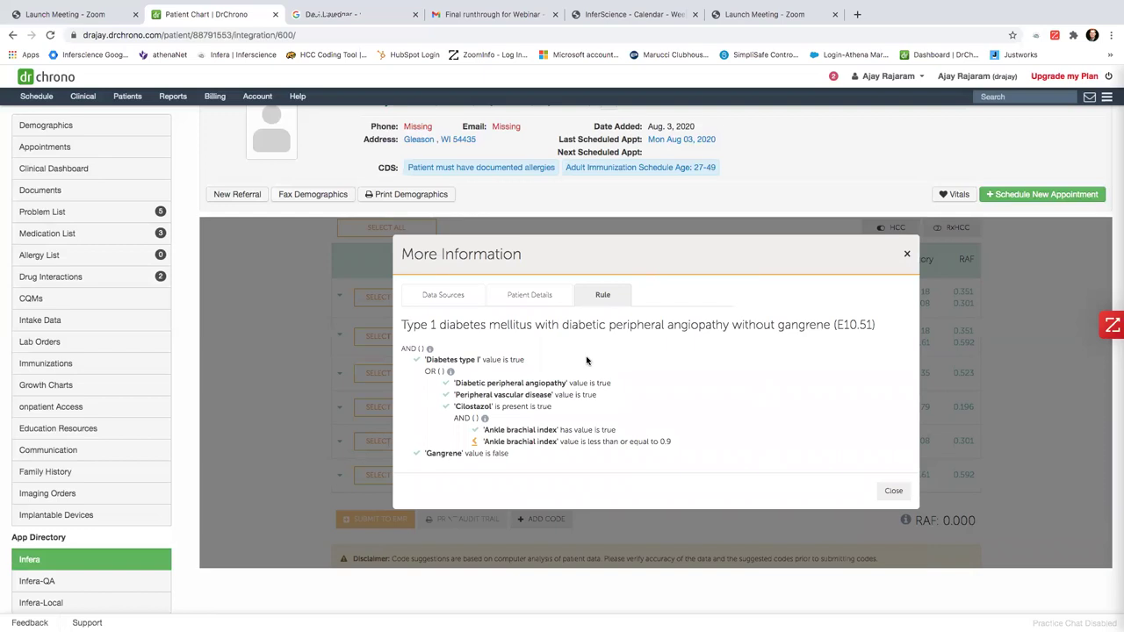
scroll(589, 368, "down", 1)
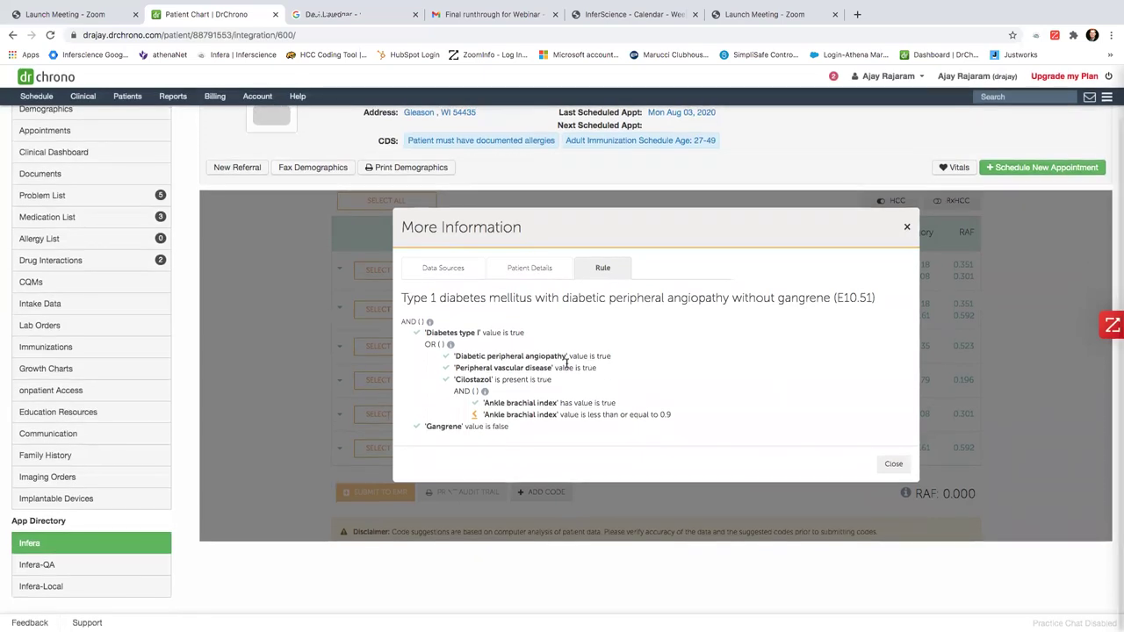
left_click_drag(508, 333, 530, 338)
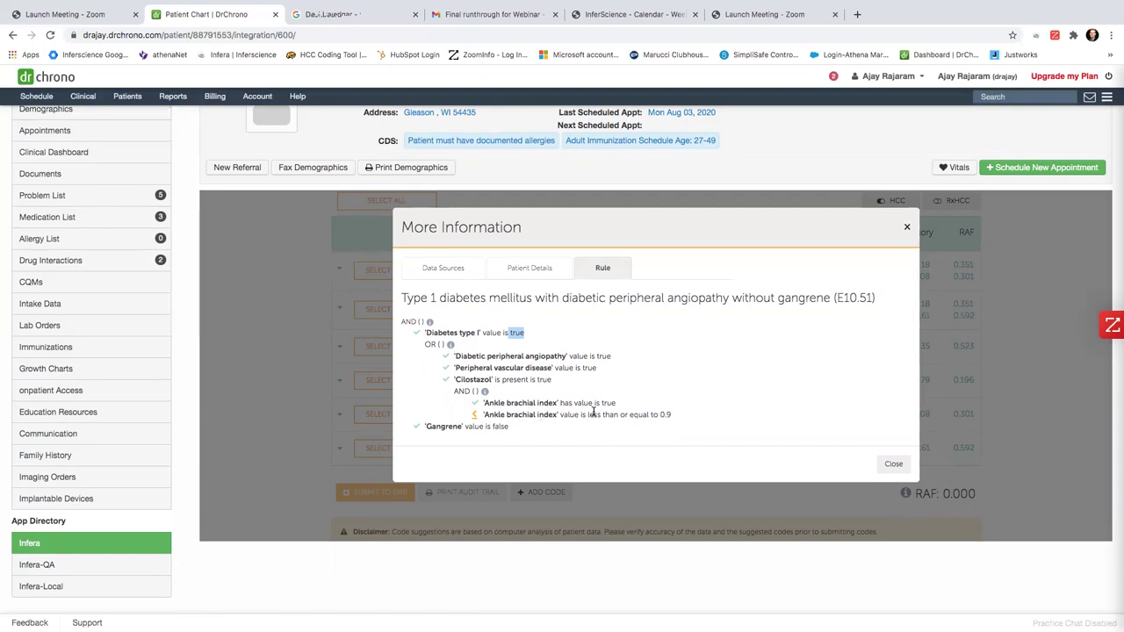
left_click_drag(494, 427, 509, 428)
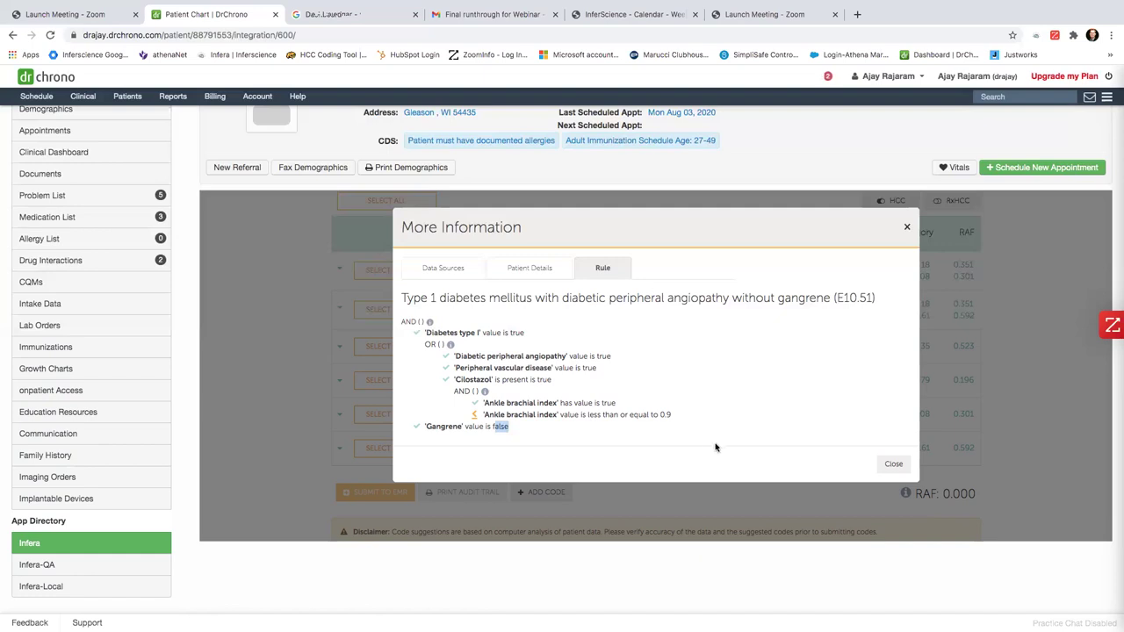
Highlight the code E10.51 in the heading of its rule and close the additional information
left_click(838, 297)
left_click_drag(838, 297, 876, 299)
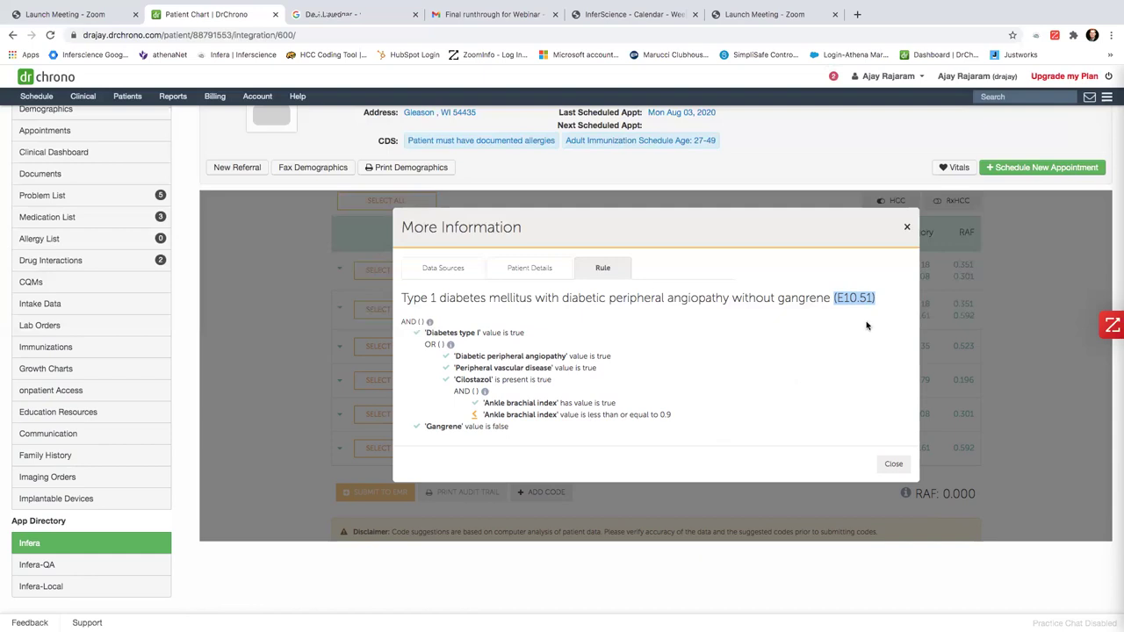
left_click(892, 465)
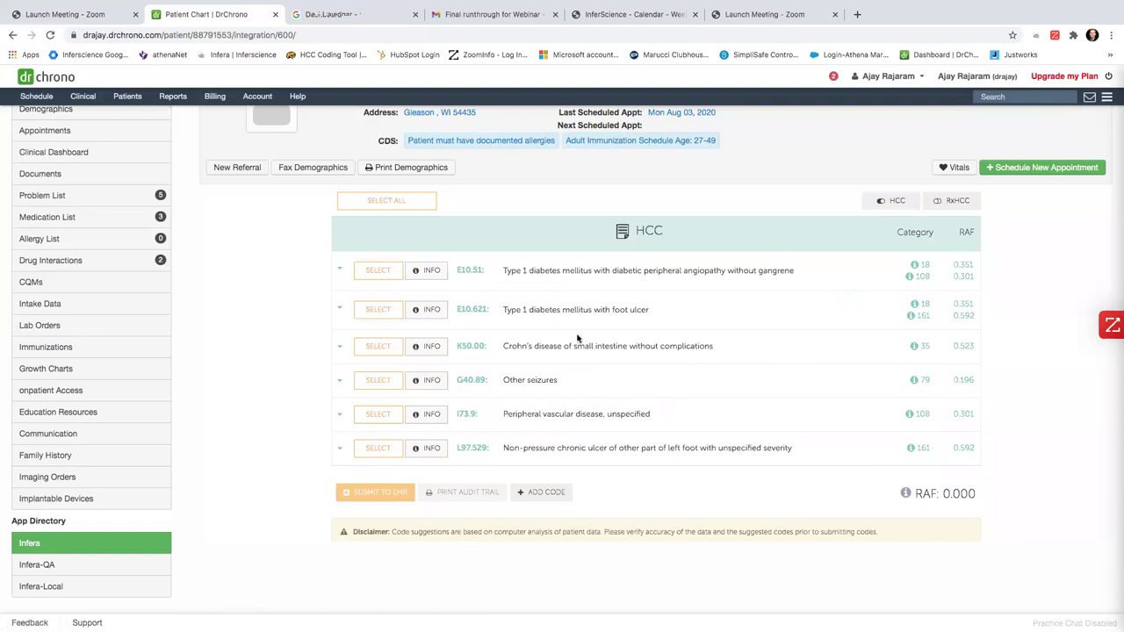
Expand the details of code E10.621 and examine its coding guidance against the other suggested codes in the list
left_click(340, 311)
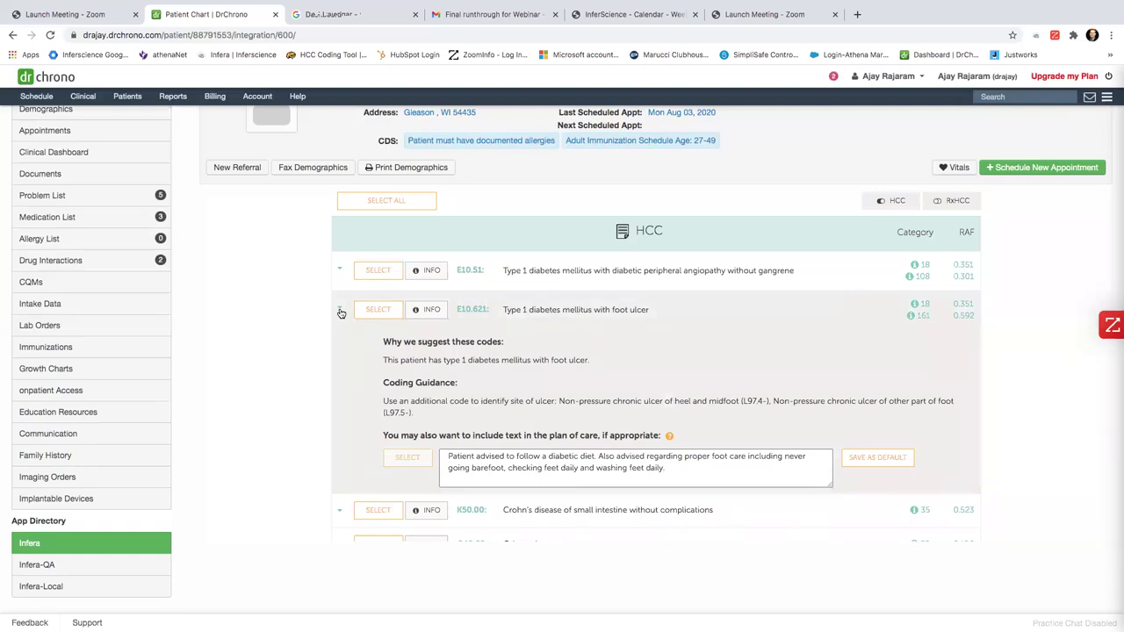
left_click_drag(383, 405, 423, 418)
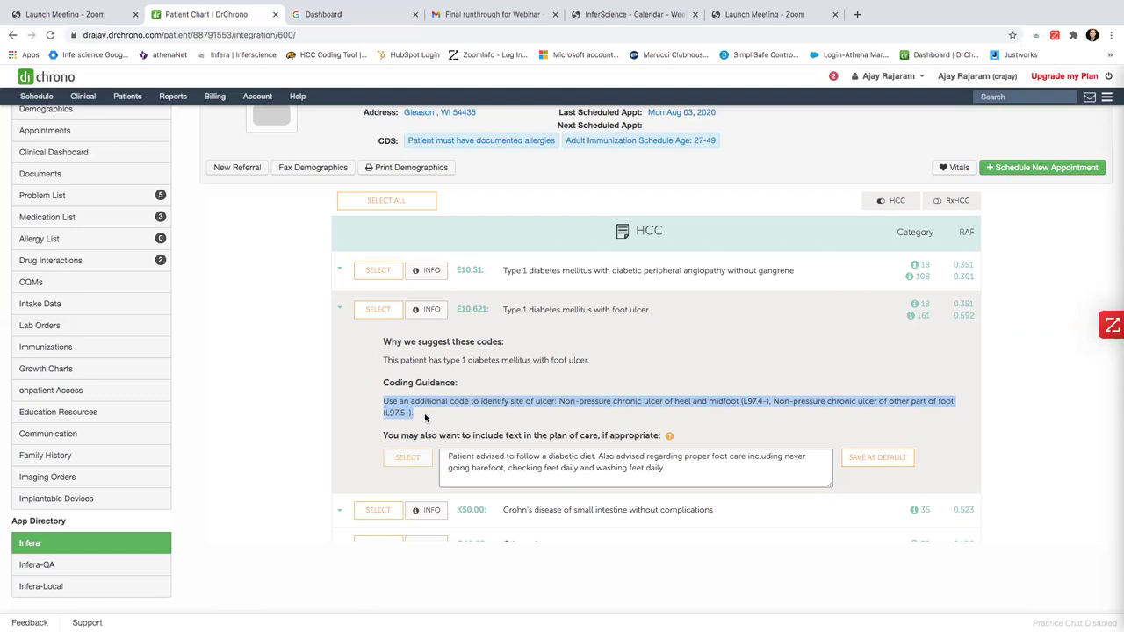
scroll(425, 418, "down", 2)
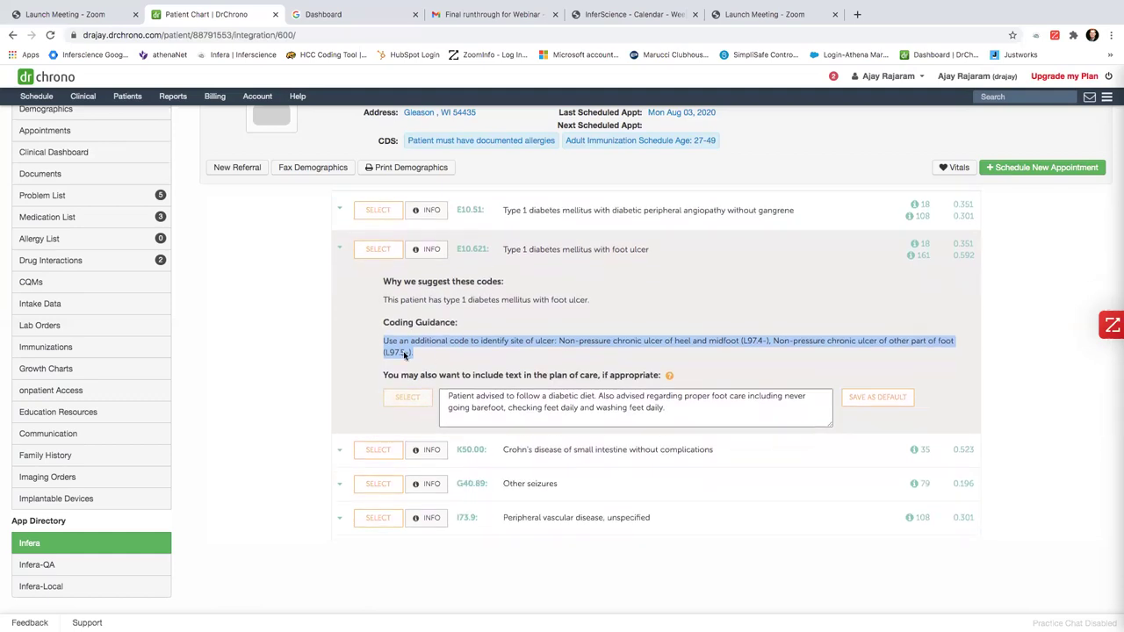
scroll(420, 355, "down", 4)
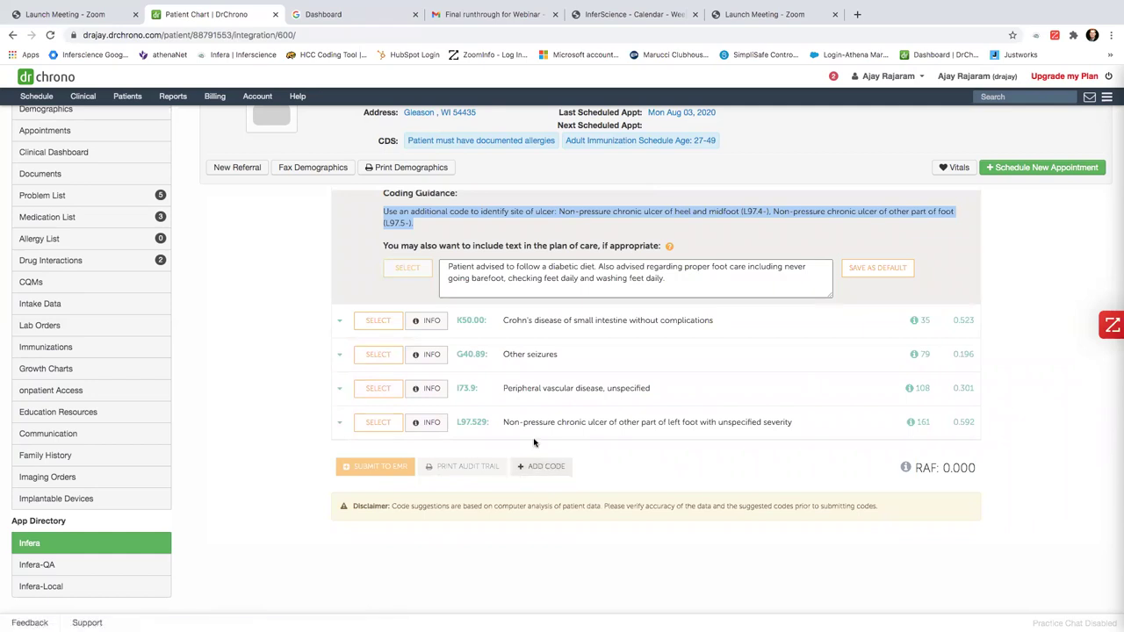
scroll(534, 442, "up", 2)
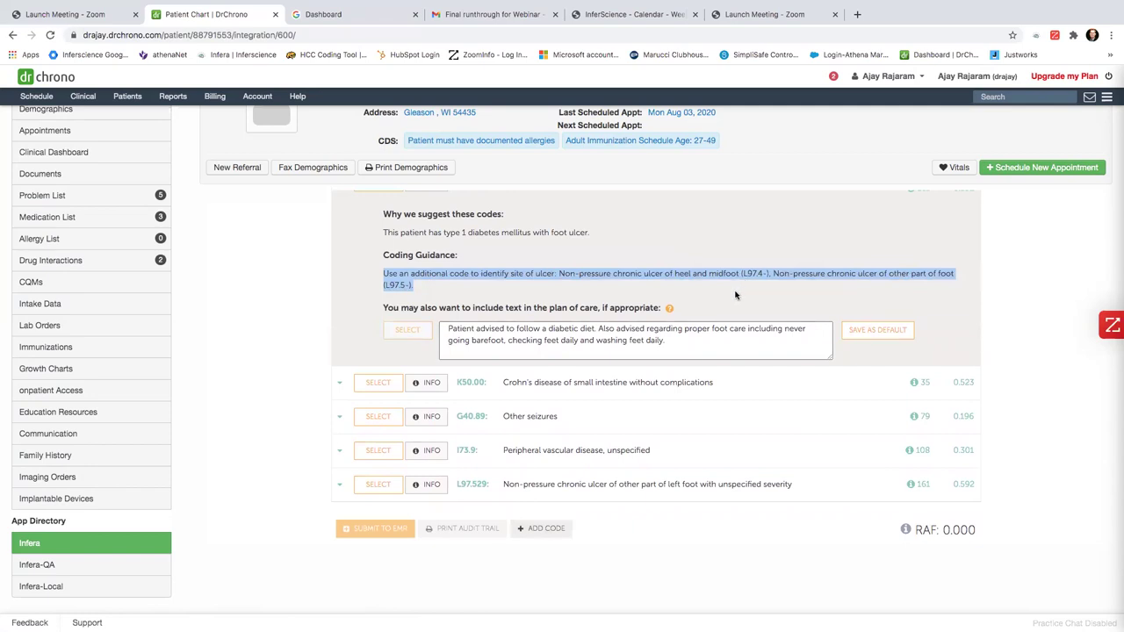
scroll(736, 294, "up", 1)
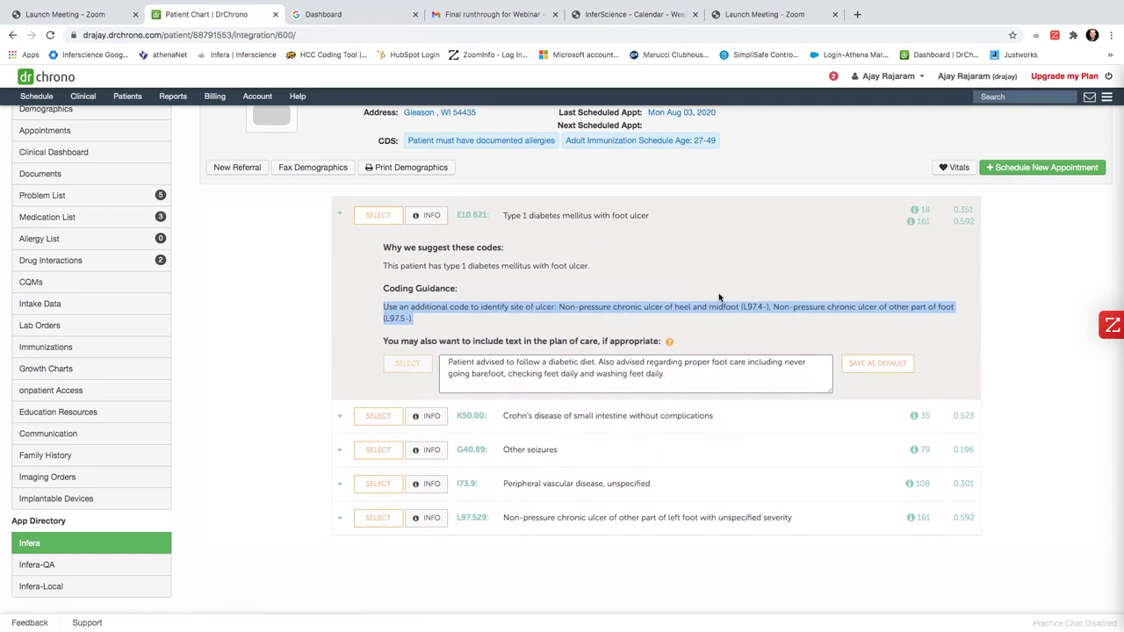
Review the description and code of E10.621, along with its suggested plan of care text
left_click_drag(500, 216, 667, 223)
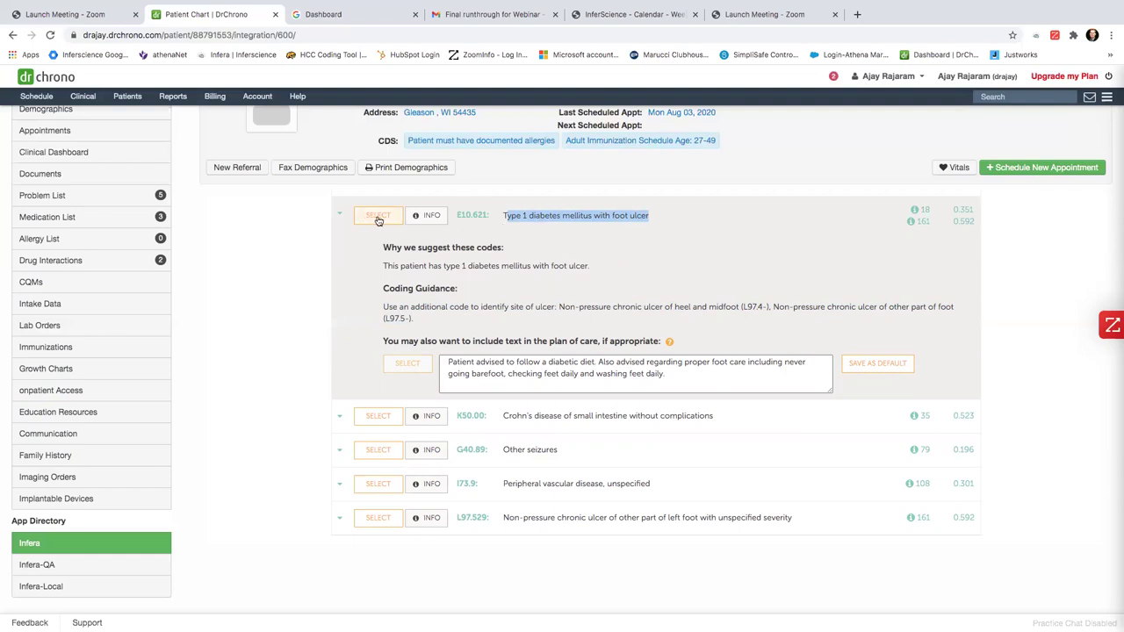
left_click_drag(456, 215, 488, 216)
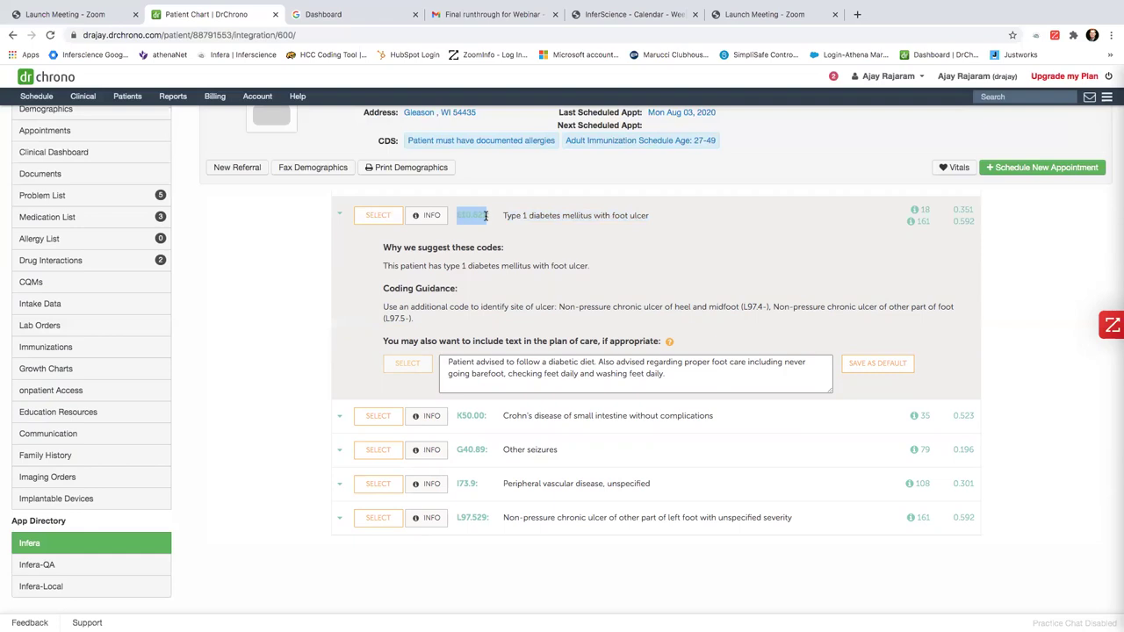
left_click(524, 242)
left_click_drag(549, 341, 599, 341)
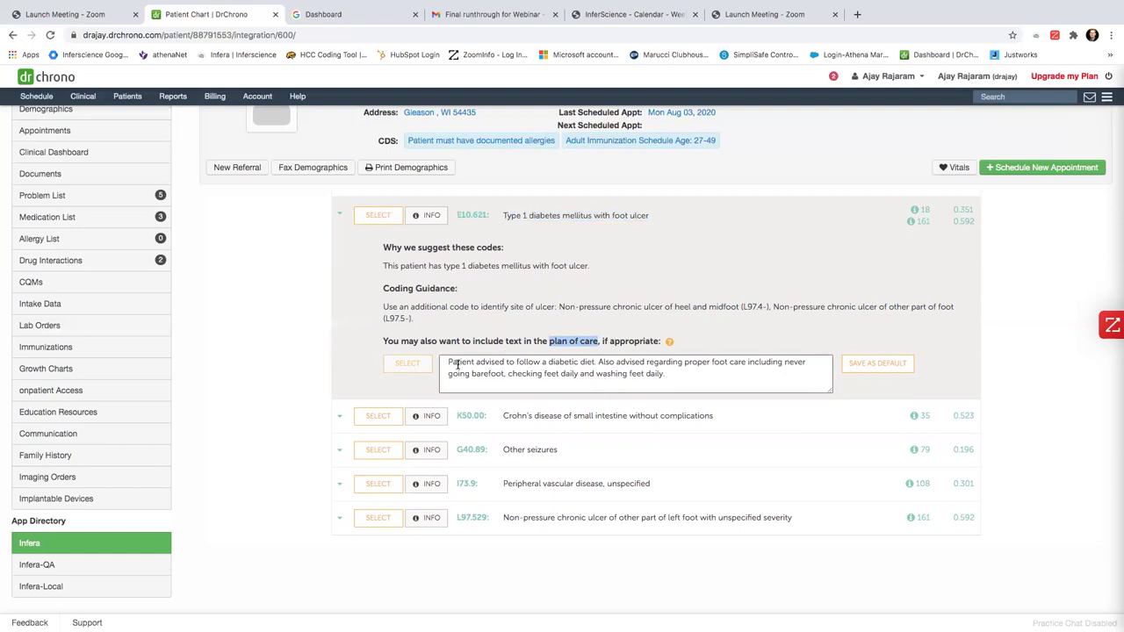
left_click_drag(448, 361, 679, 376)
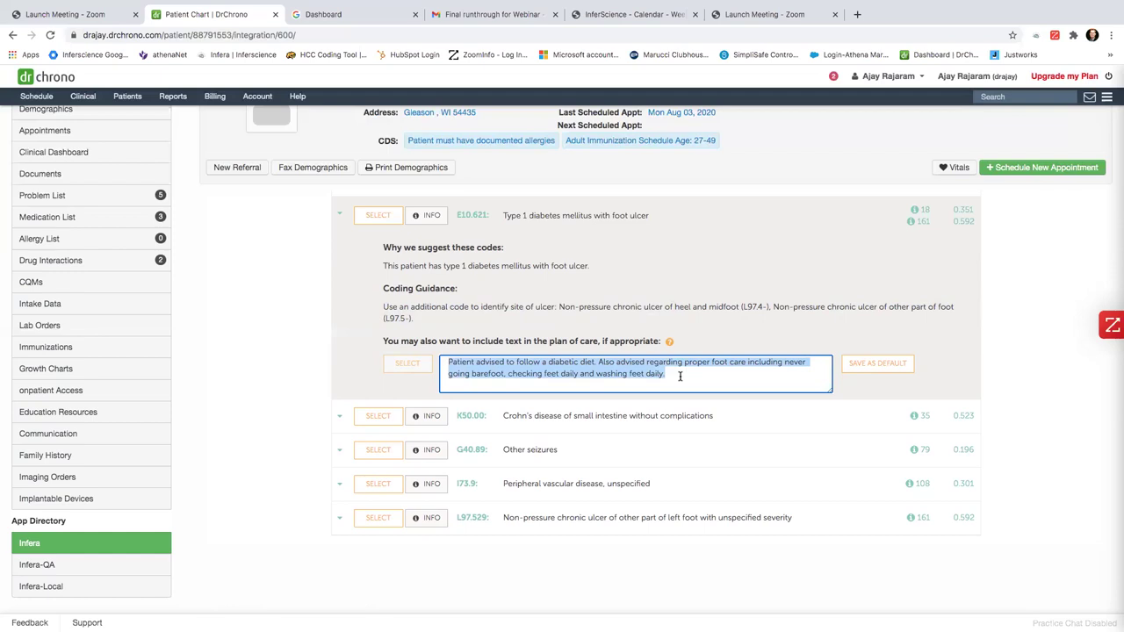
Append "fully editable" to the end of the suggested plan of care text for E10.621
left_click(680, 376)
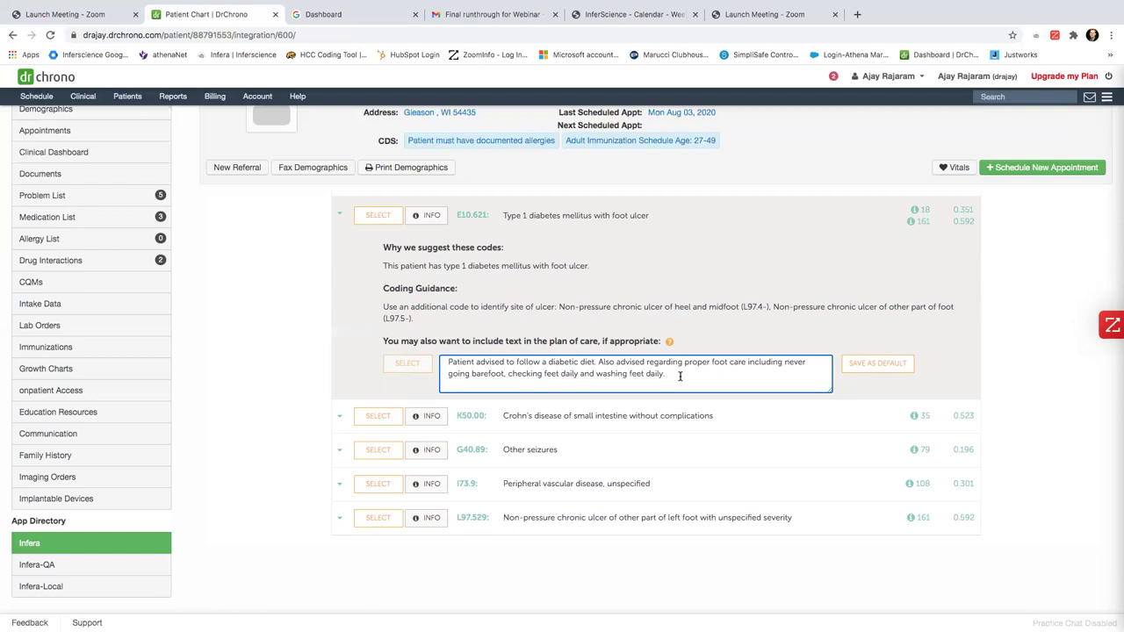
type("fully editable")
left_click(460, 217)
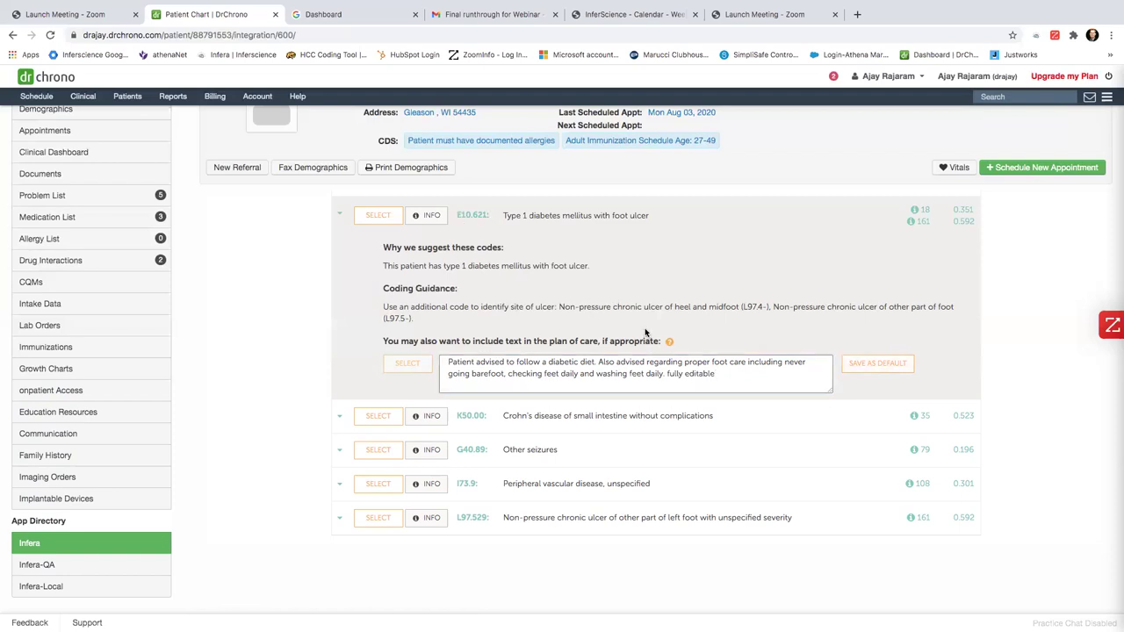
Delete the added words "fully editable" from the plan of care text for E10.621
left_click(718, 374)
key("BackSpace")
key("BackSpace")
key("BackSpace")
key("BackSpace")
key("BackSpace")
key("BackSpace")
key("BackSpace")
key("BackSpace")
key("BackSpace")
key("BackSpace")
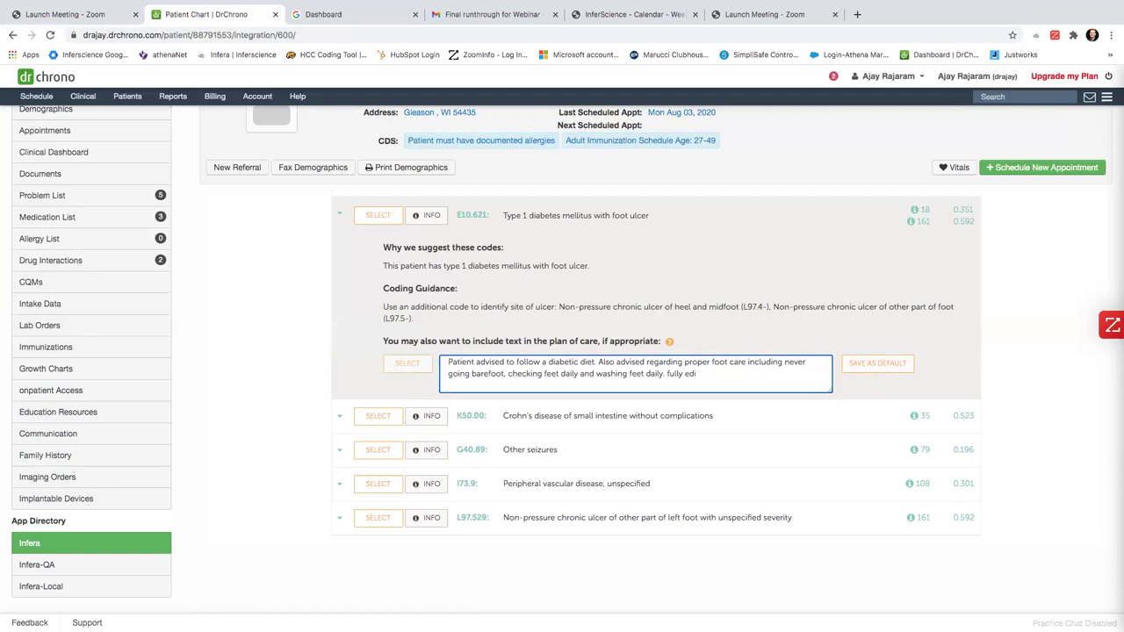
key("BackSpace")
key("BackSpace")
Select code E10.621, Type 1 diabetes mellitus with foot ulcer, together with its plan of care text
scroll(582, 250, "up", 1)
scroll(582, 253, "down", 3)
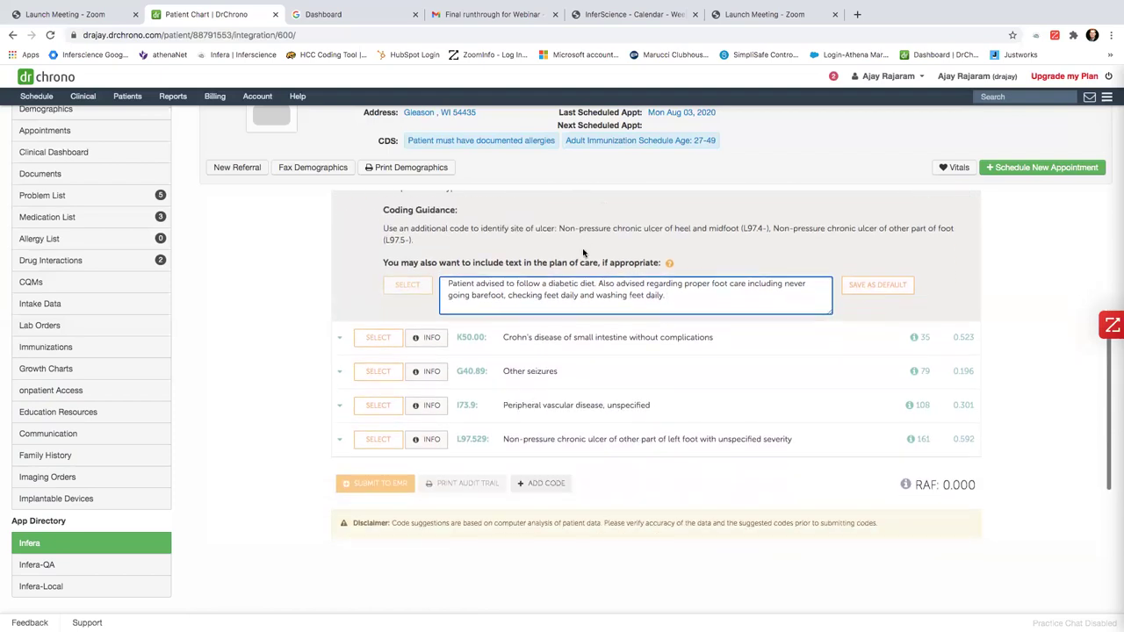
scroll(582, 253, "up", 2)
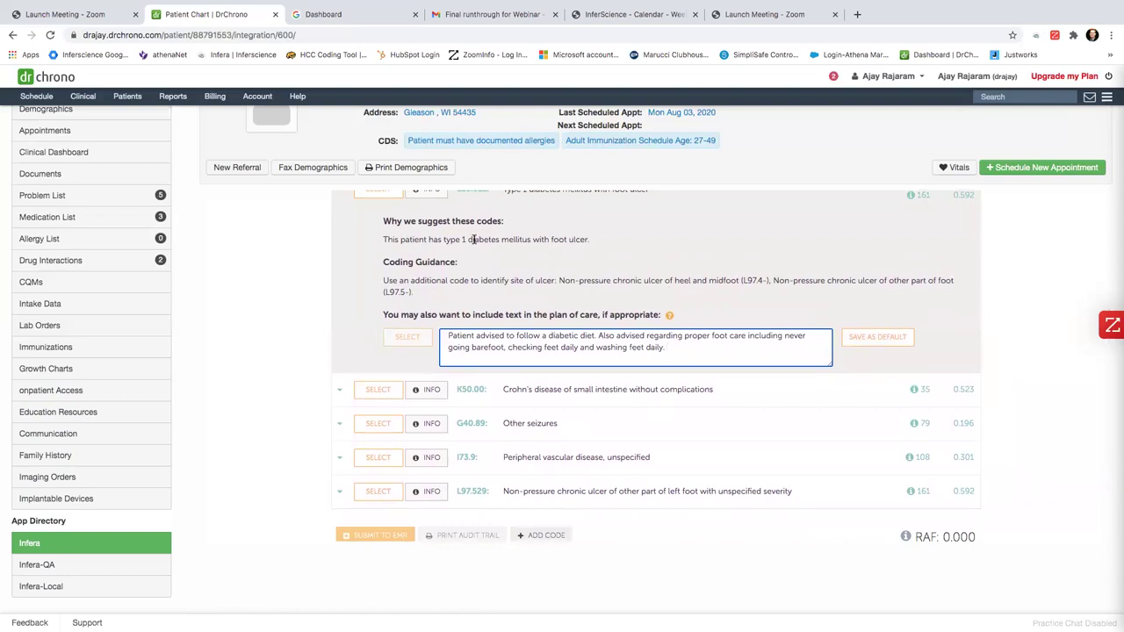
scroll(474, 239, "up", 2)
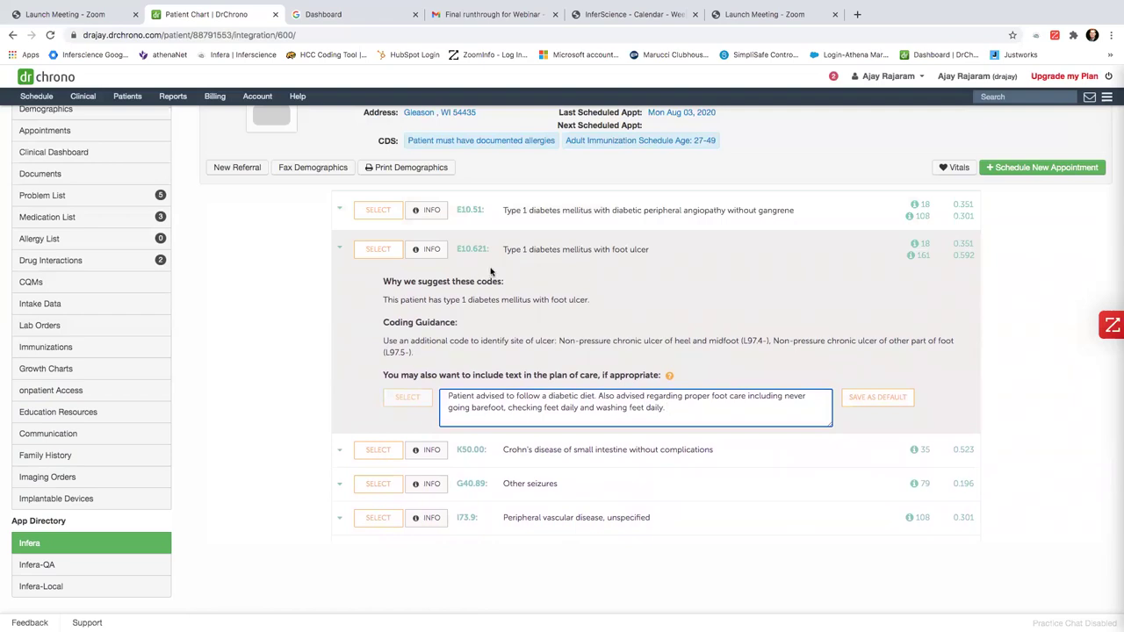
left_click(377, 252)
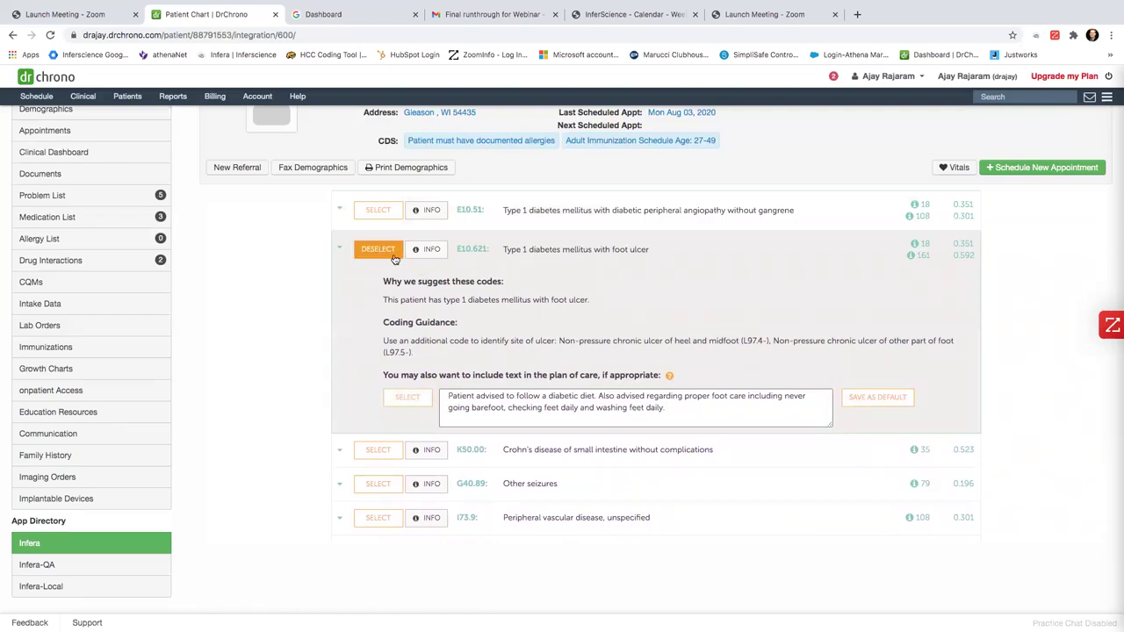
left_click(407, 403)
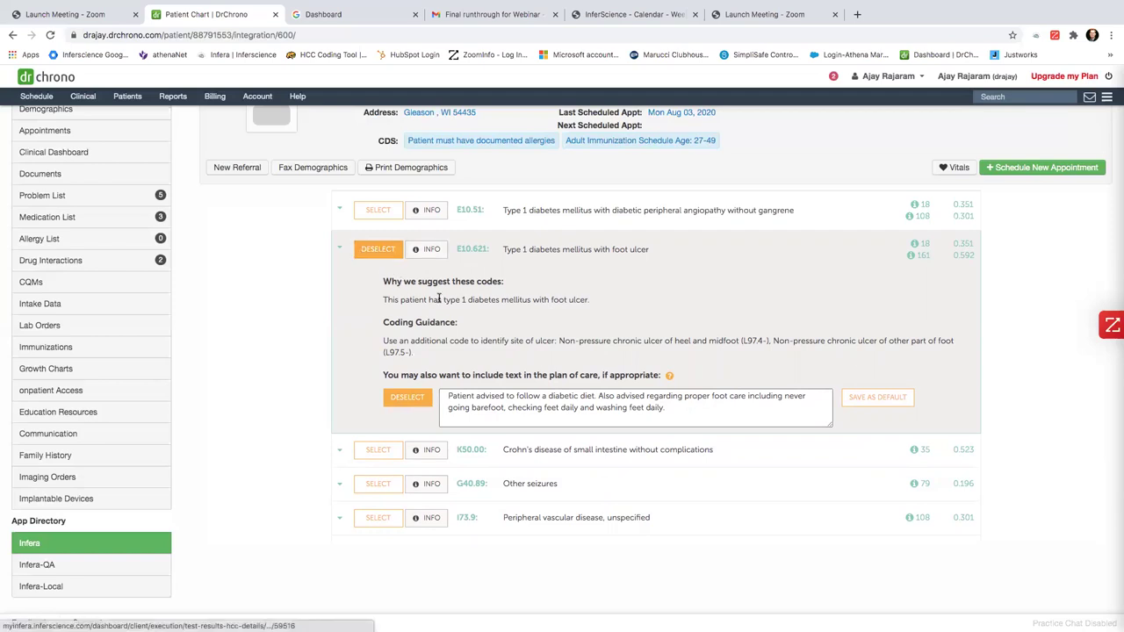
Submit the selected E10.621 code and plan of care text to the EMR, and check the submission status
scroll(612, 419, "down", 1)
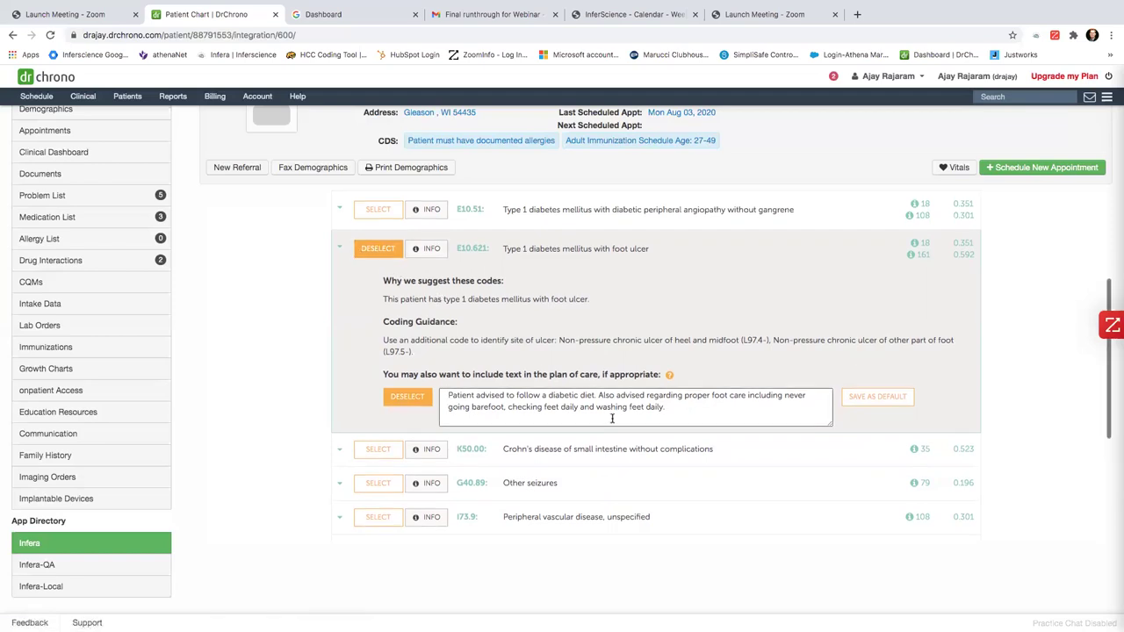
scroll(611, 419, "down", 3)
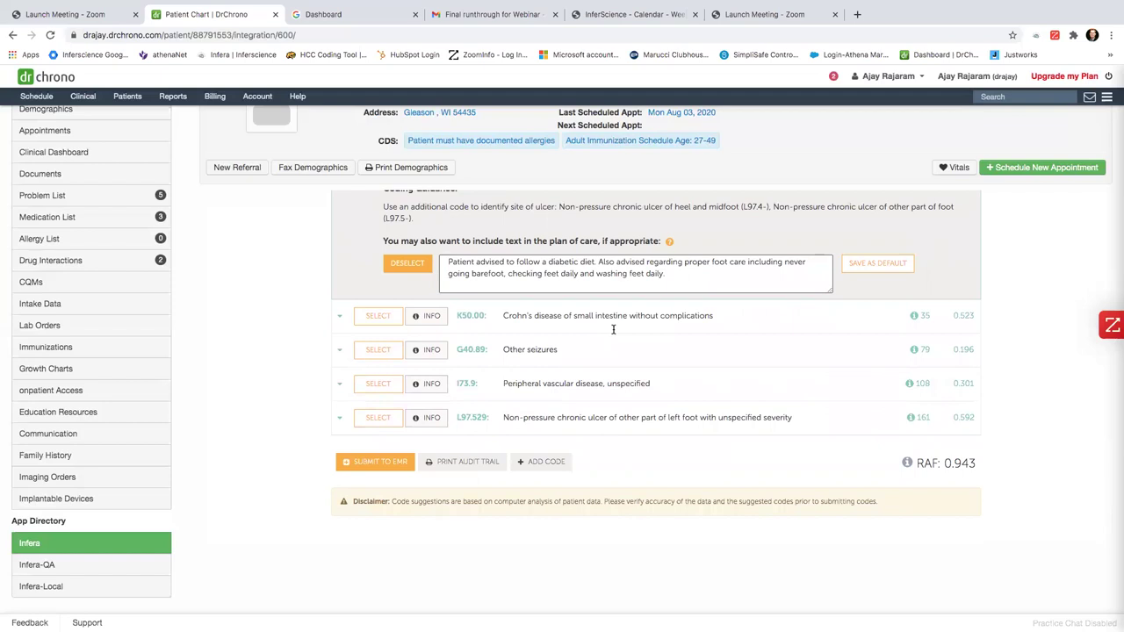
left_click(386, 462)
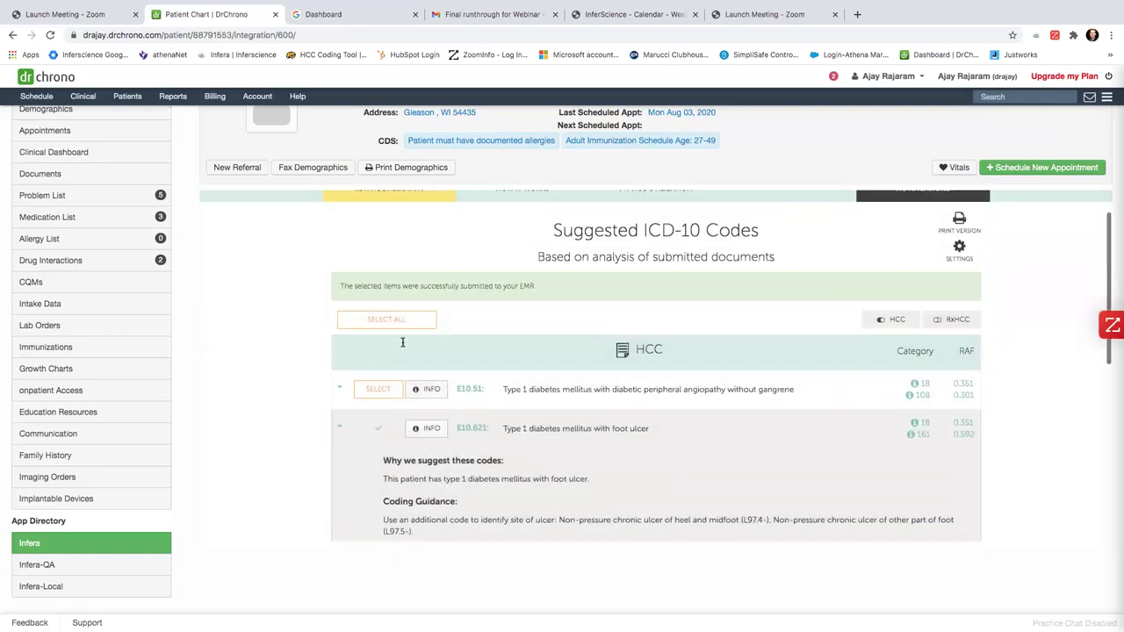
scroll(402, 343, "up", 1)
left_click_drag(537, 335, 350, 330)
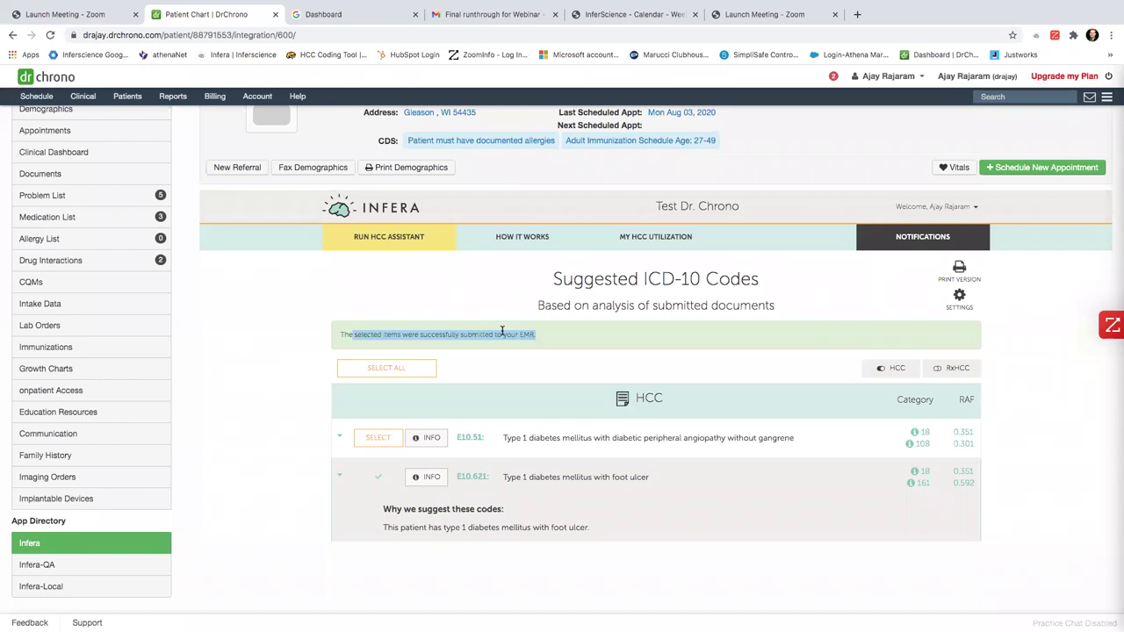
scroll(502, 331, "up", 1)
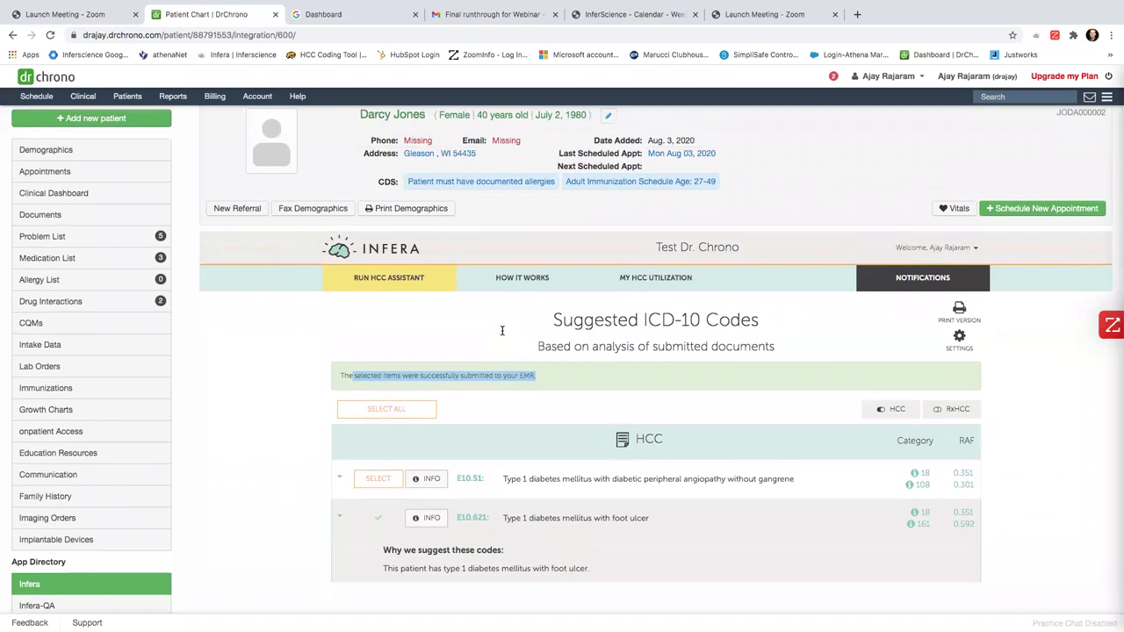
scroll(502, 330, "up", 1)
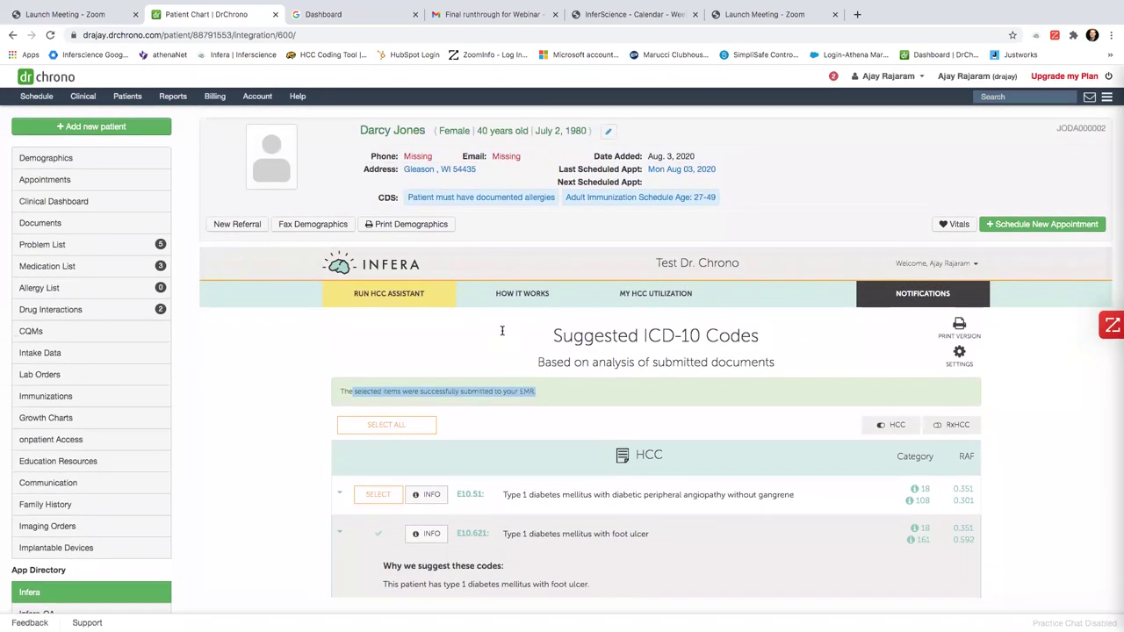